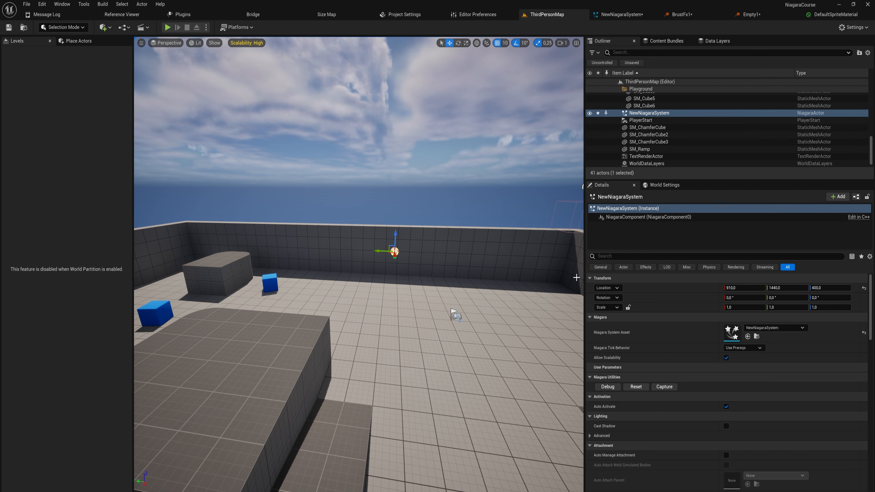
# Step: Delete the BrustFx1 emitter and the NewNiagaraSystem asset from the Characters folder
pyautogui.hotkey('ctrl', 'space')
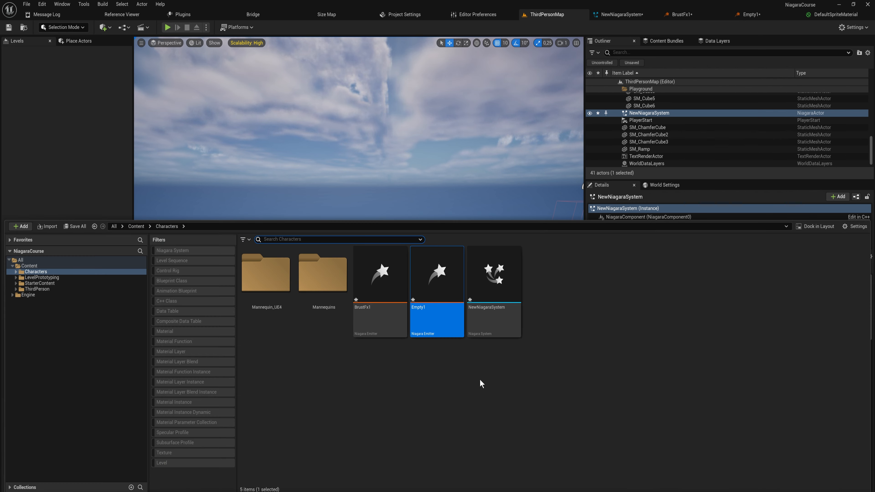
pyautogui.click(489, 310)
pyautogui.keyDown('ctrl'); pyautogui.click(381, 311); pyautogui.keyUp('ctrl')
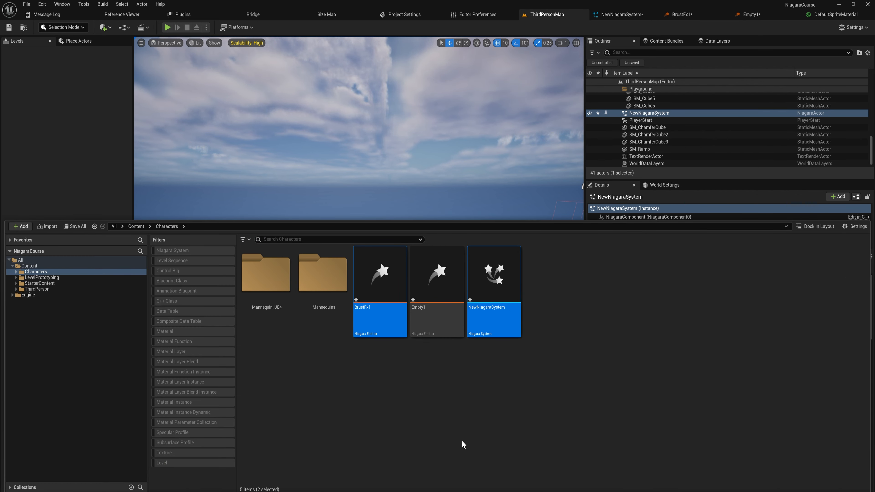
pyautogui.press('Delete')
pyautogui.click(422, 374)
pyautogui.moveTo(453, 352); pyautogui.dragTo(445, 352, button='right')
# Step: Open the Empty1 Niagara emitter from the Characters folder for editing
pyautogui.hotkey('ctrl', 'space')
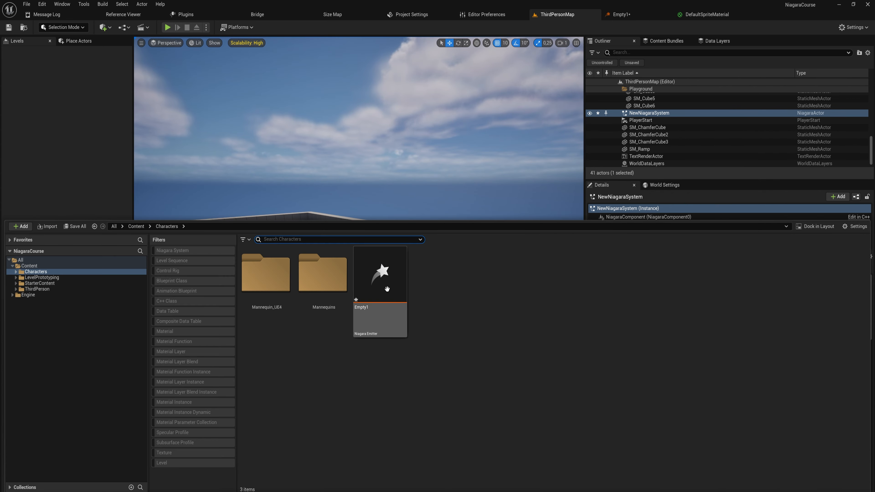
pyautogui.click(387, 289)
pyautogui.doubleClick(387, 289)
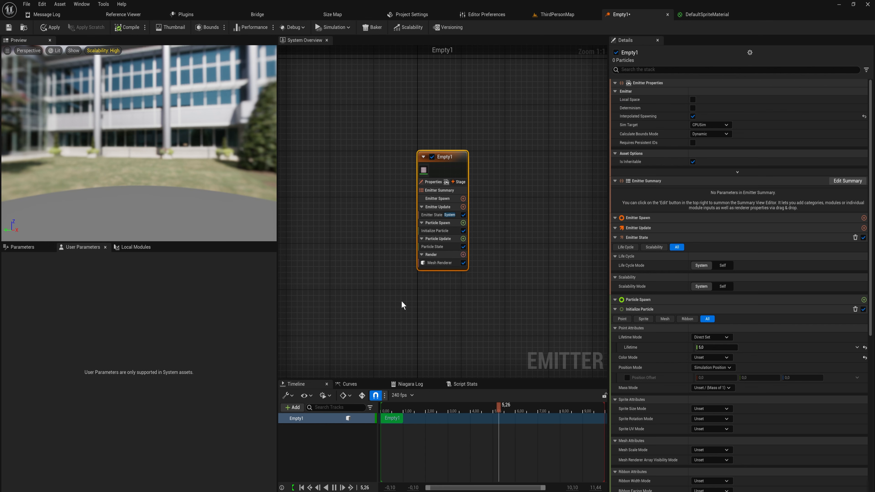
# Step: Replace the Mesh Renderer of the Empty1 emitter with a Sprite Renderer
pyautogui.click(450, 264)
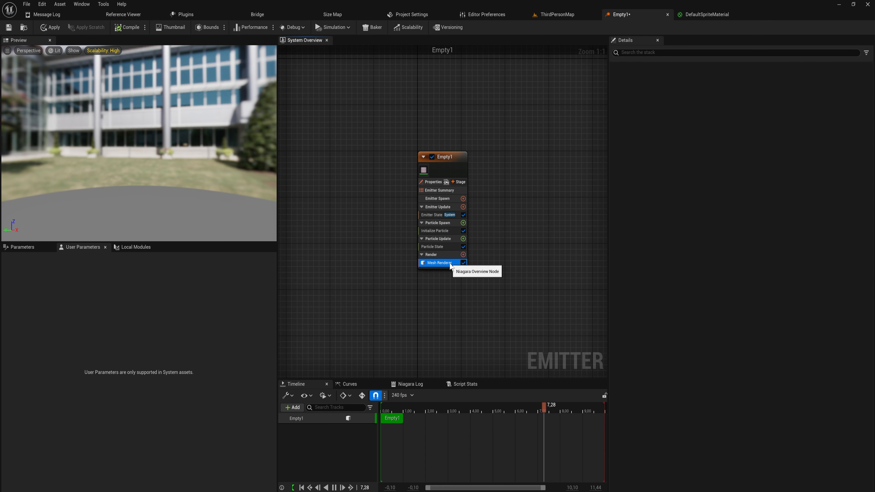
pyautogui.press('Delete')
pyautogui.click(462, 255)
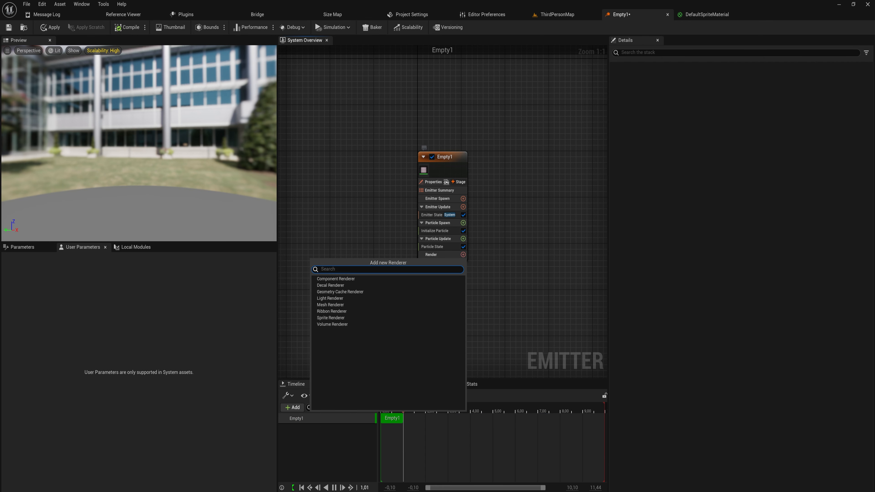
pyautogui.write('sprit')
pyautogui.press('Return')
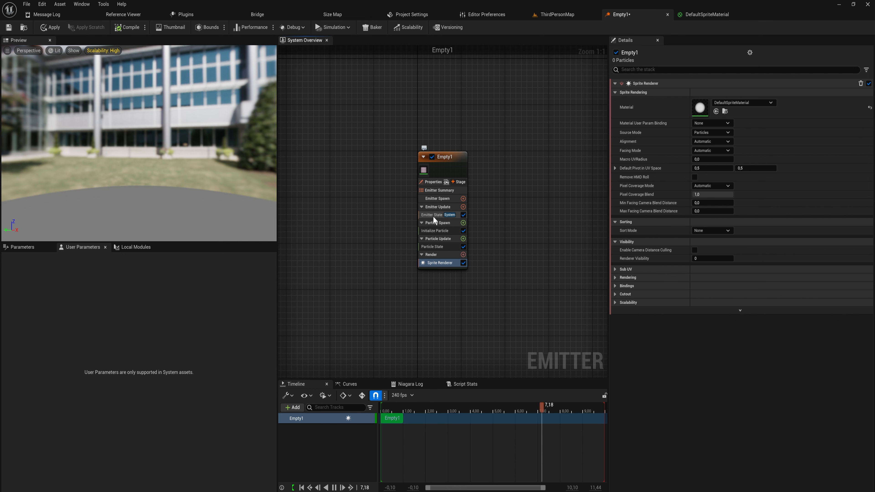
# Step: Examine the contents of the emitter's Emitter Spawn, Emitter Update, Particle Spawn and Particle Update stages
pyautogui.click(448, 198)
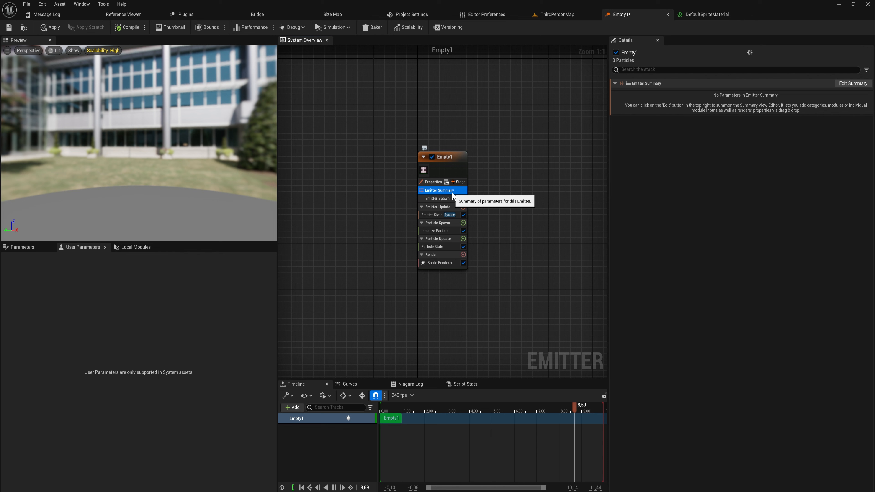
pyautogui.click(454, 207)
pyautogui.click(450, 223)
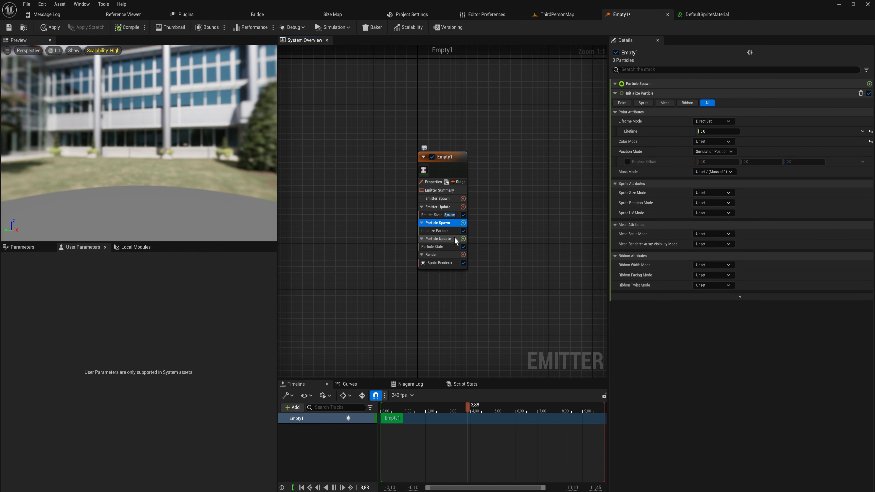
pyautogui.click(448, 239)
pyautogui.click(447, 199)
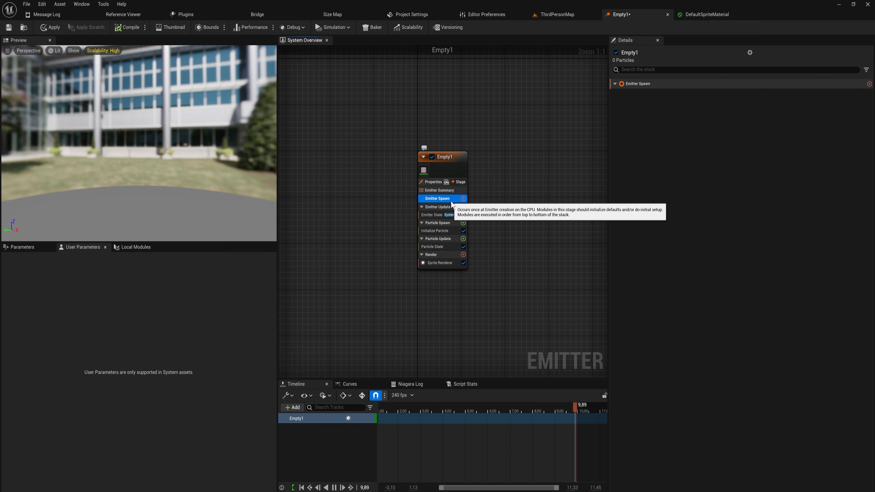
pyautogui.click(448, 207)
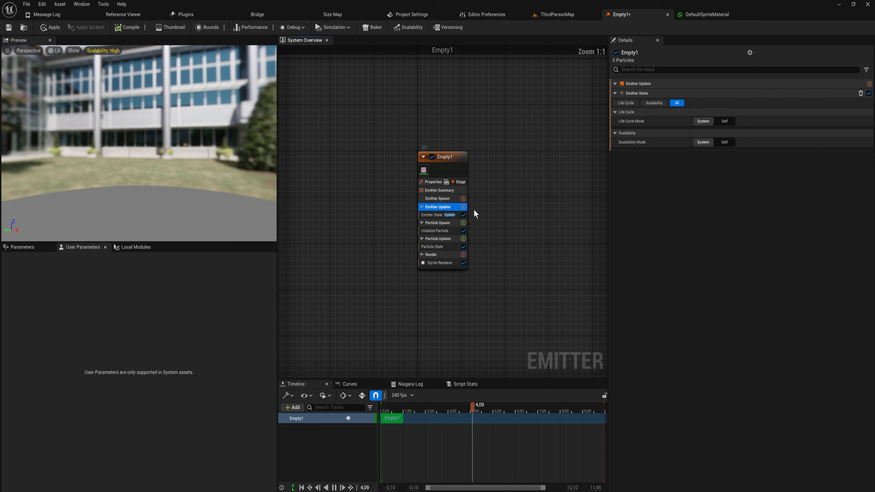
# Step: Add a Spawn Burst Instantaneous module to the Emitter Update stage
pyautogui.click(463, 208)
pyautogui.write('spawn')
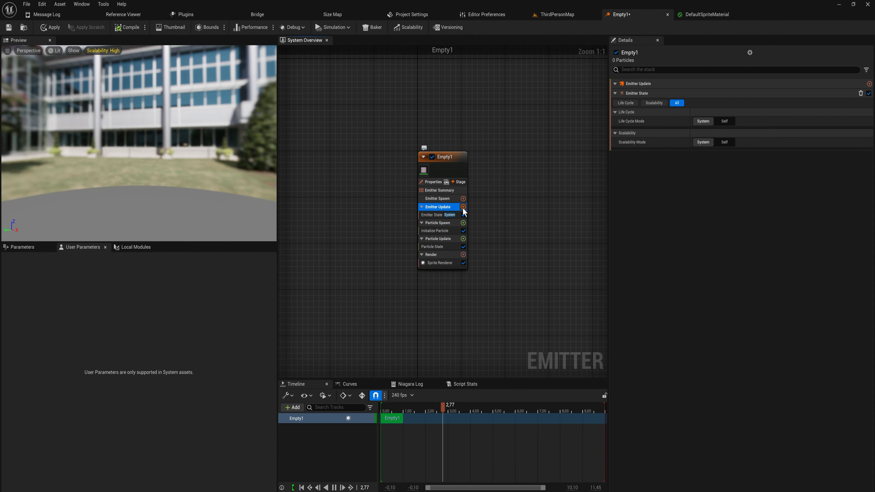
pyautogui.click(463, 207)
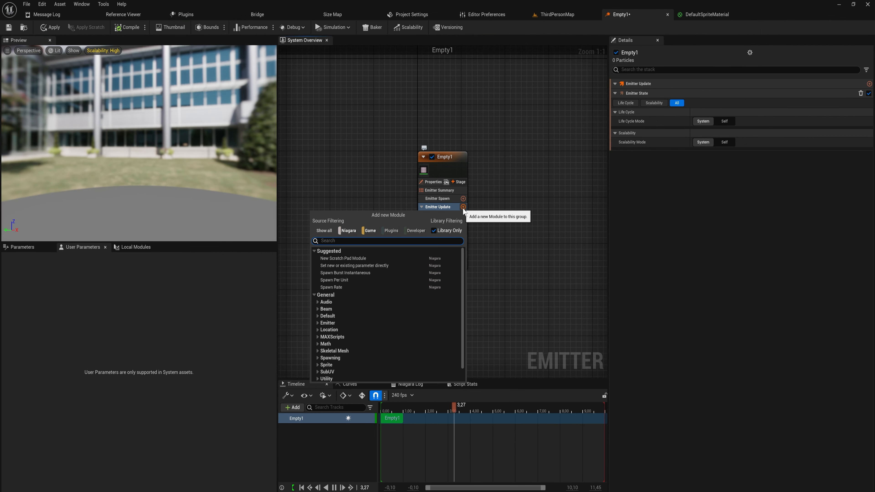
pyautogui.write('spawn')
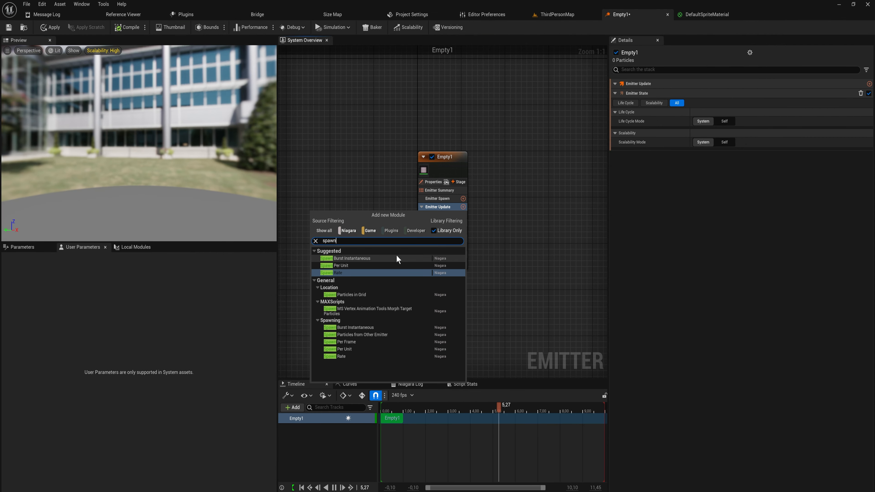
pyautogui.click(397, 259)
# Step: Set the burst's Spawn Count to 500 and inspect the particles in the preview
pyautogui.click(714, 93)
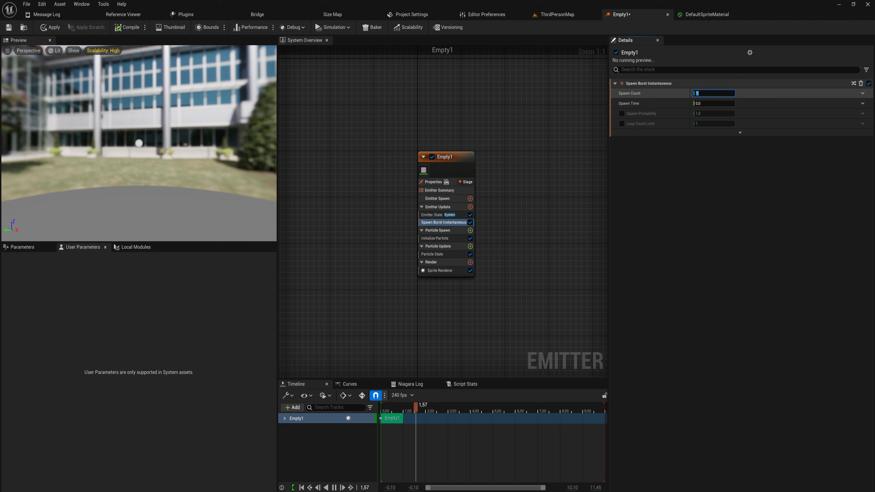
pyautogui.write('500')
pyautogui.press('Return')
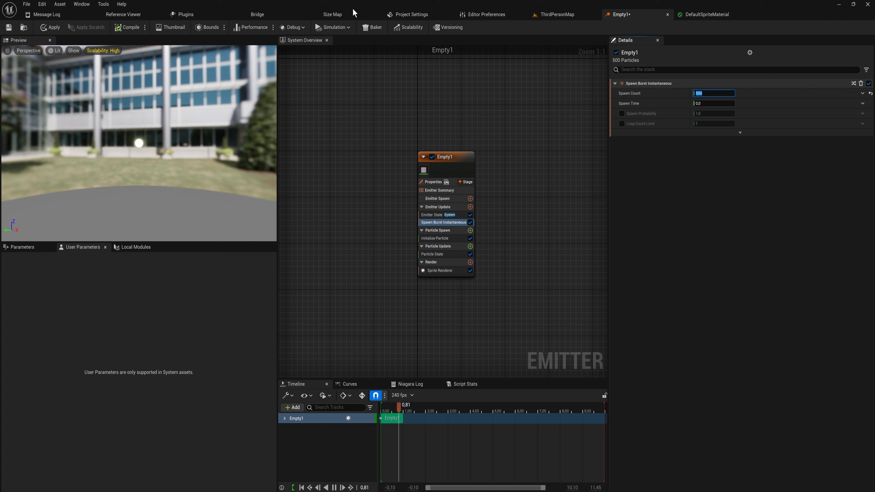
pyautogui.scroll(8, 229, 116)
pyautogui.moveTo(229, 116); pyautogui.dragTo(330, 145)
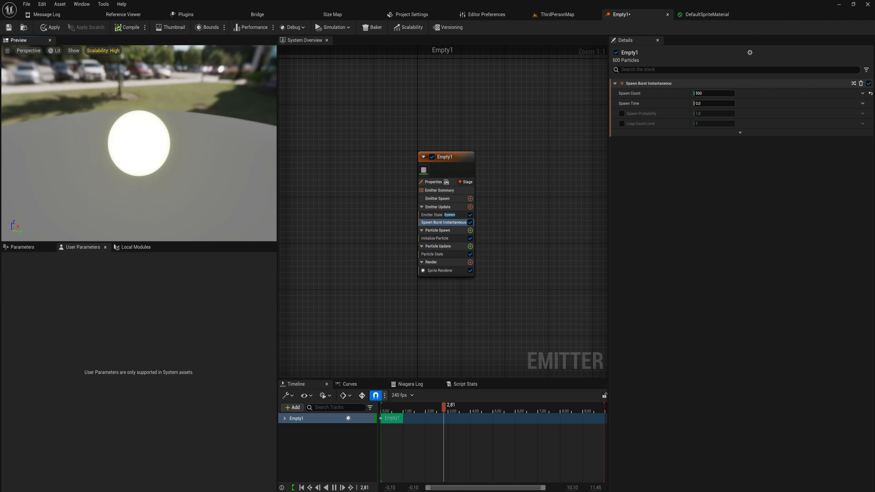
pyautogui.moveTo(180, 123)
pyautogui.mouseDown()
pyautogui.moveTo(235, 126)
pyautogui.moveTo(180, 123)
pyautogui.mouseUp()
pyautogui.scroll(-5, 178, 137)
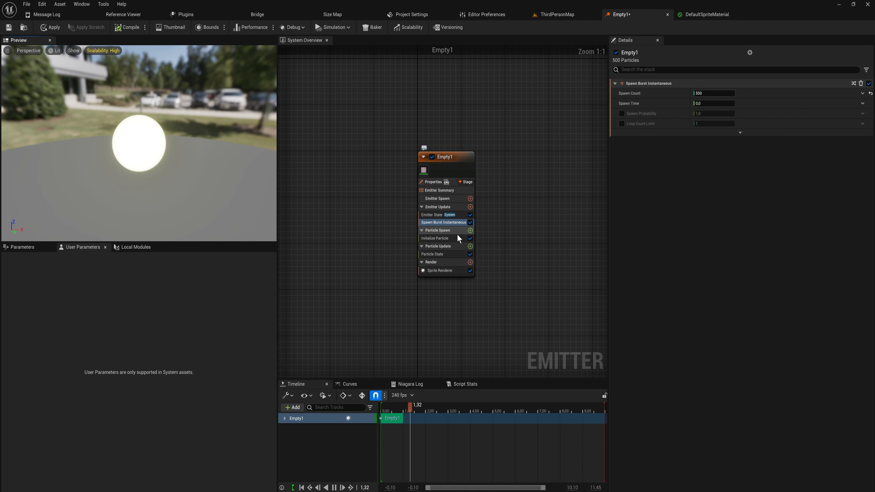
# Step: Add an Add Velocity module to Particle Spawn and resolve its missing dependency with Solve Forces and Velocity
pyautogui.moveTo(448, 165); pyautogui.dragTo(446, 136)
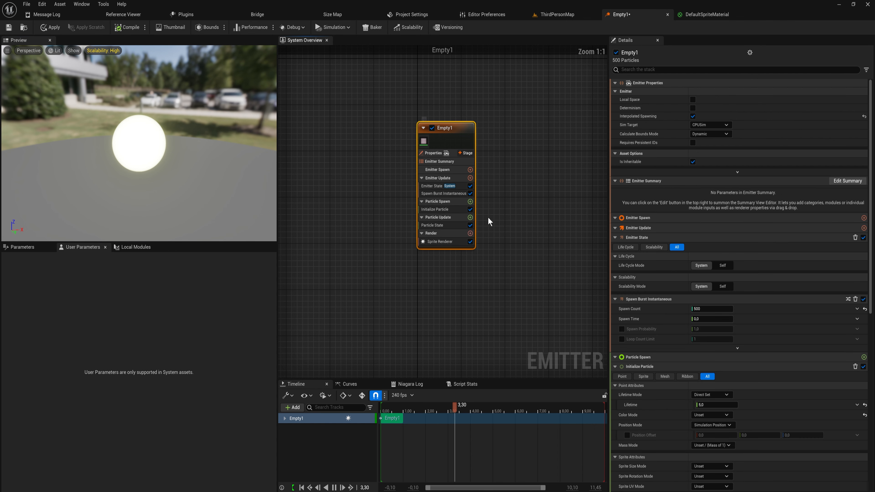
pyautogui.scroll(2, 490, 222)
pyautogui.click(464, 198)
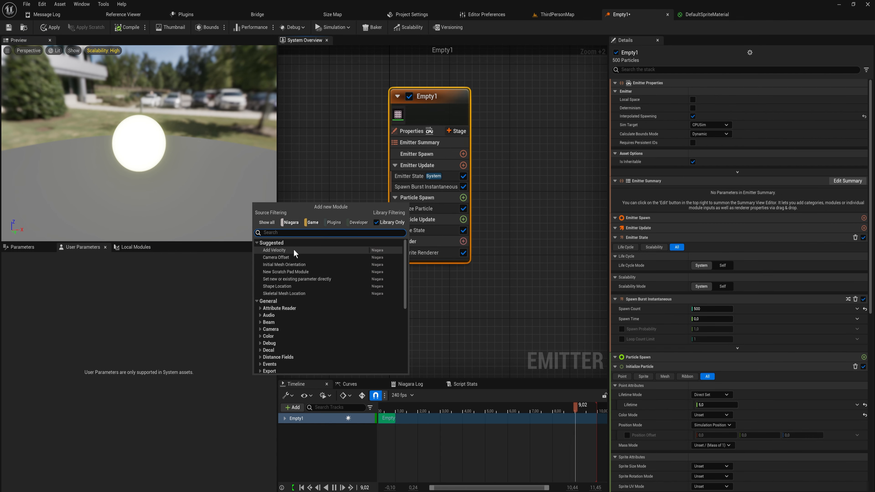
pyautogui.click(284, 250)
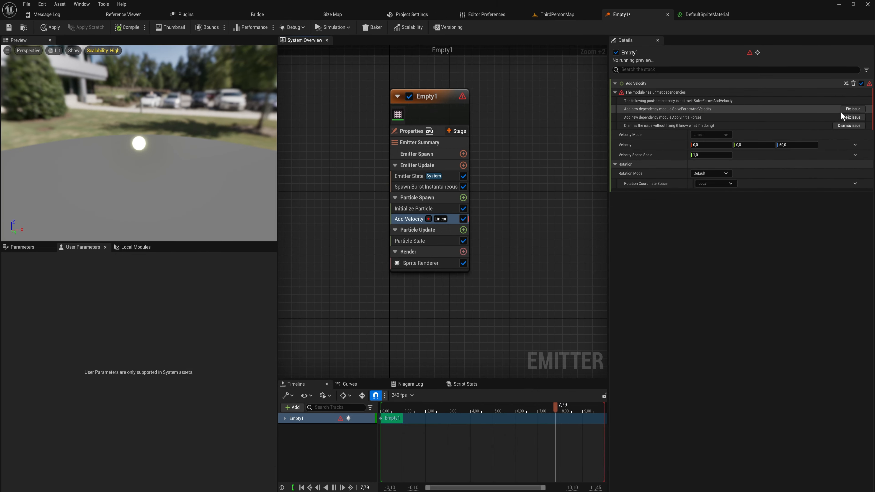
pyautogui.click(831, 158)
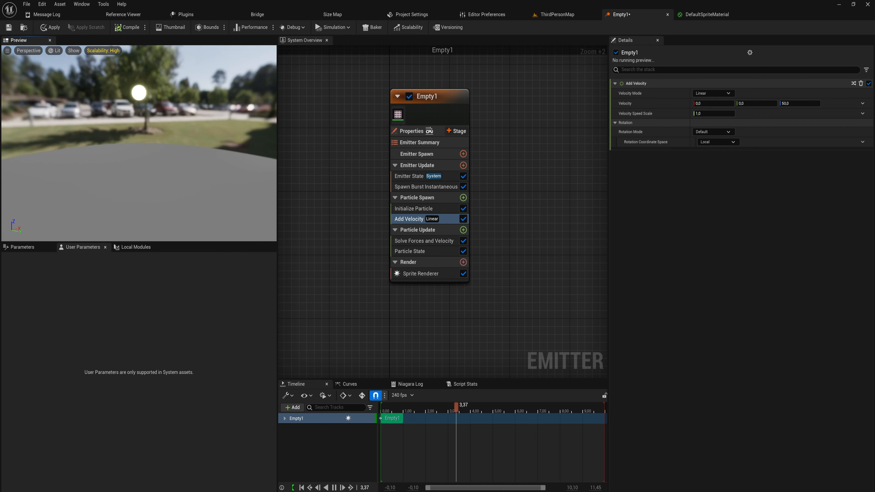
pyautogui.moveTo(169, 167); pyautogui.dragTo(170, 166)
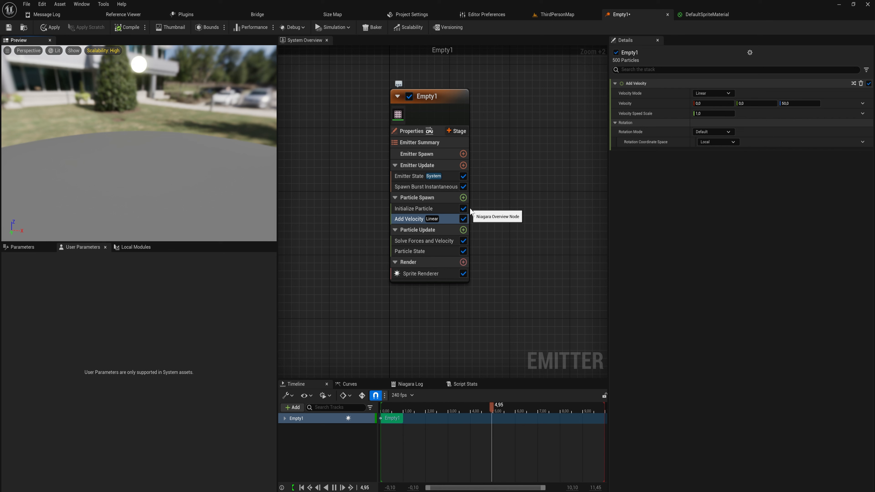
# Step: Add a Shape Location module to the Particle Spawn stage
pyautogui.click(463, 198)
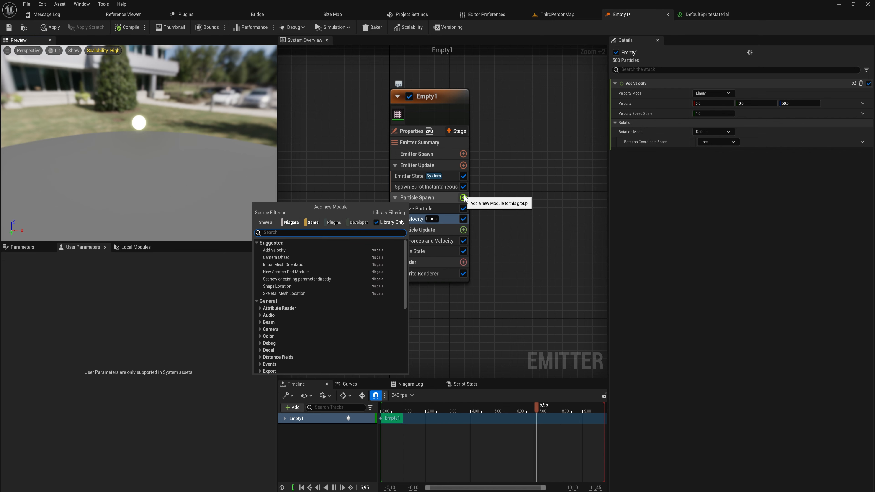
pyautogui.write('spawn')
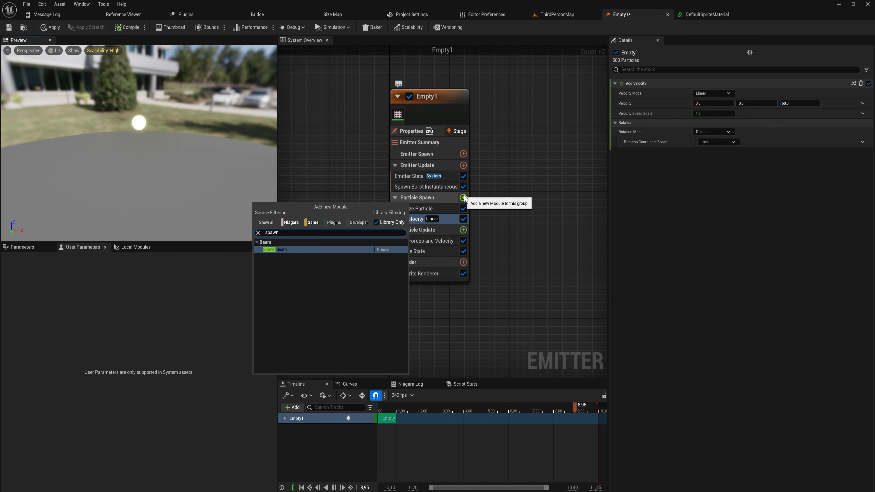
pyautogui.press('BackSpace')
pyautogui.press('BackSpace')
pyautogui.press('BackSpace')
pyautogui.press('BackSpace')
pyautogui.write('loc')
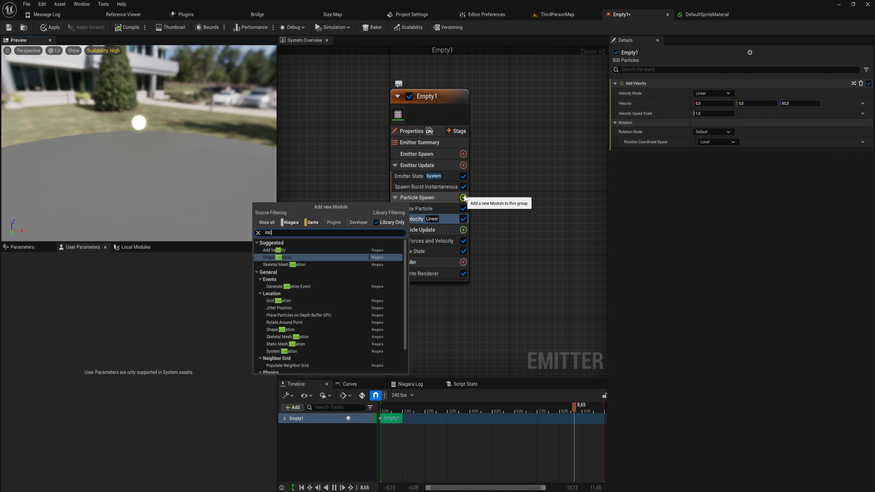
pyautogui.press('Return')
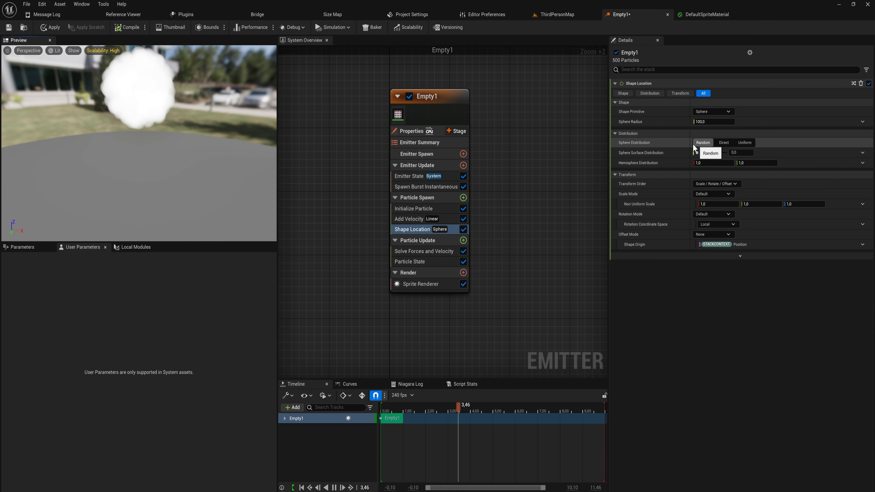
# Step: Set the Shape Location's Sphere Distribution to Uniform after trying Direct, and inspect the sphere in the preview
pyautogui.click(723, 143)
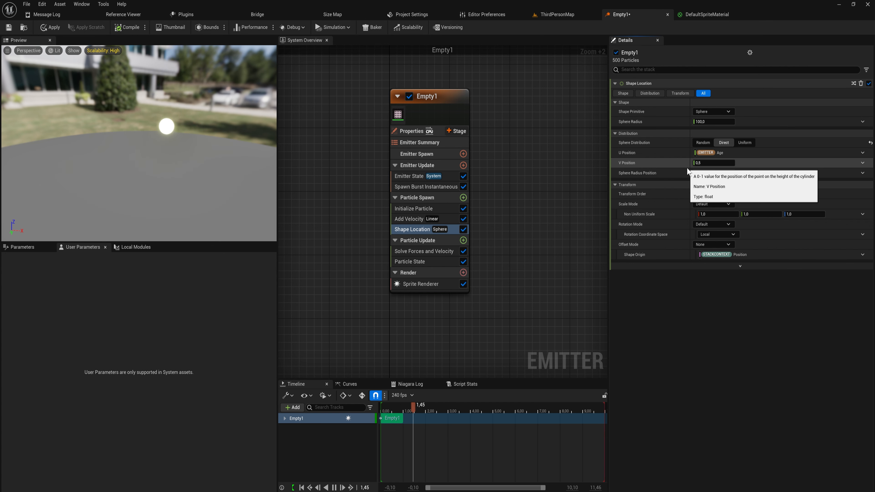
pyautogui.click(744, 142)
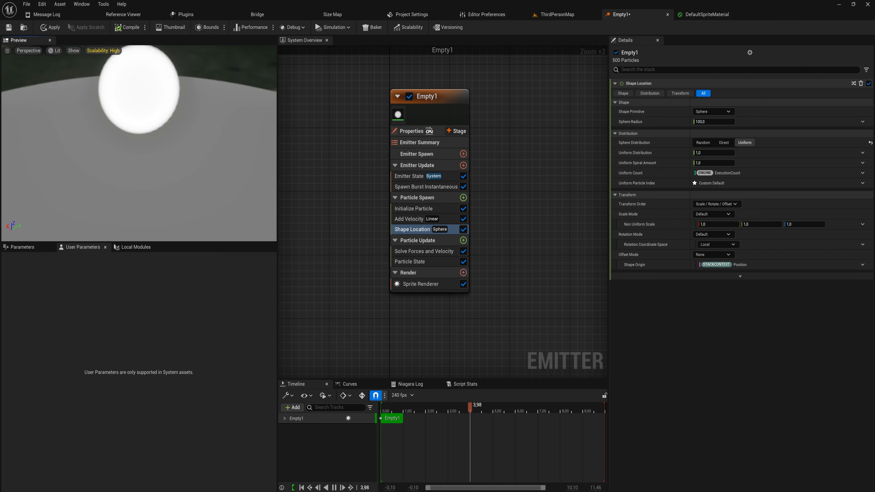
pyautogui.moveTo(157, 158); pyautogui.dragTo(157, 145)
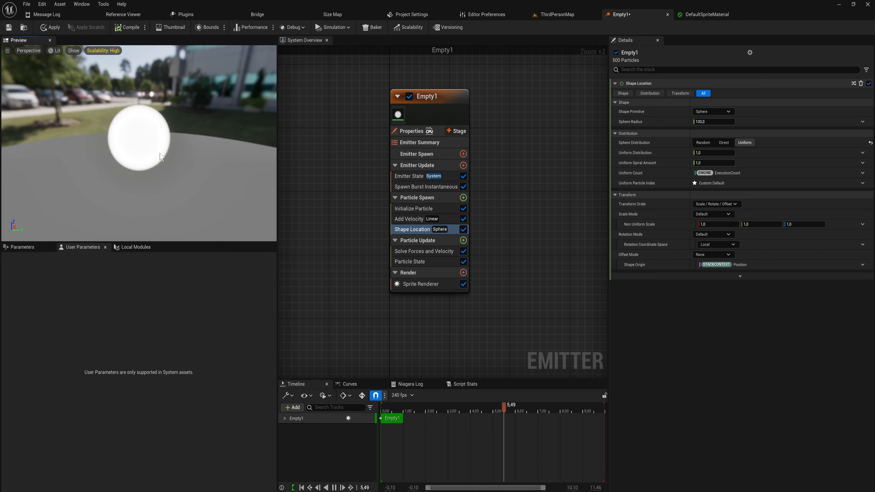
# Step: Try Torus and Ring / Disc as the Shape Location's Shape Primitive
pyautogui.click(716, 109)
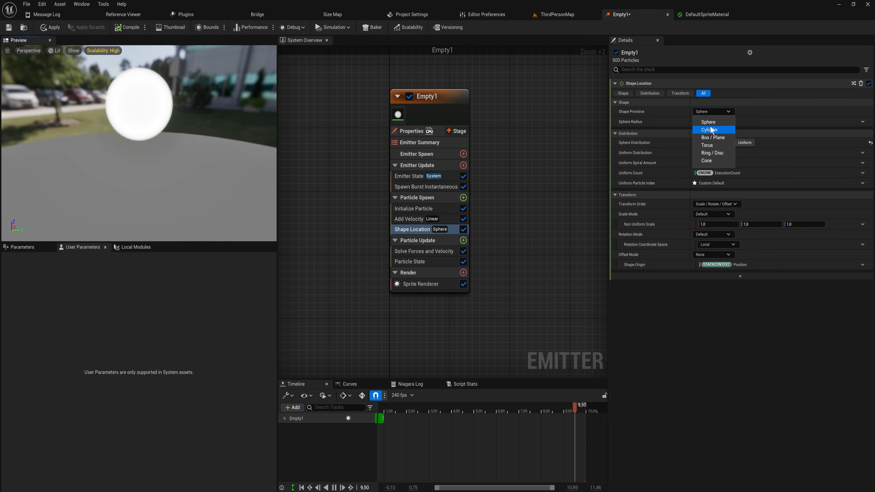
pyautogui.click(723, 145)
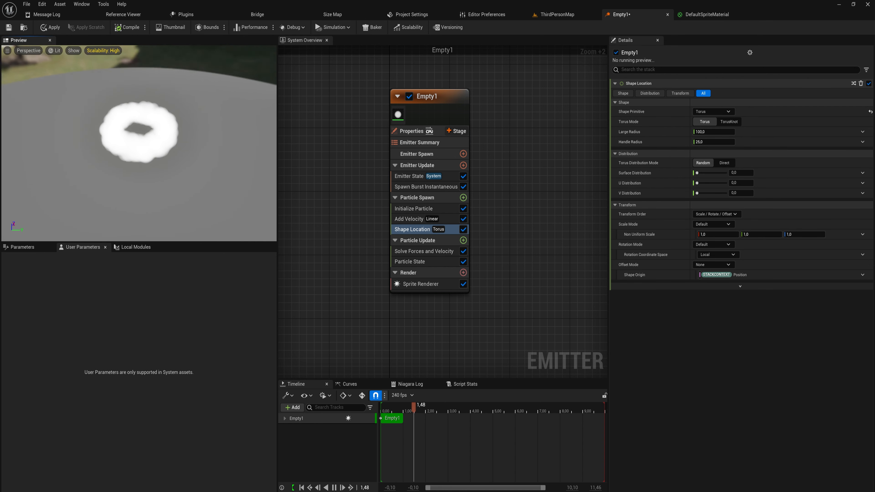
pyautogui.click(724, 112)
pyautogui.click(726, 152)
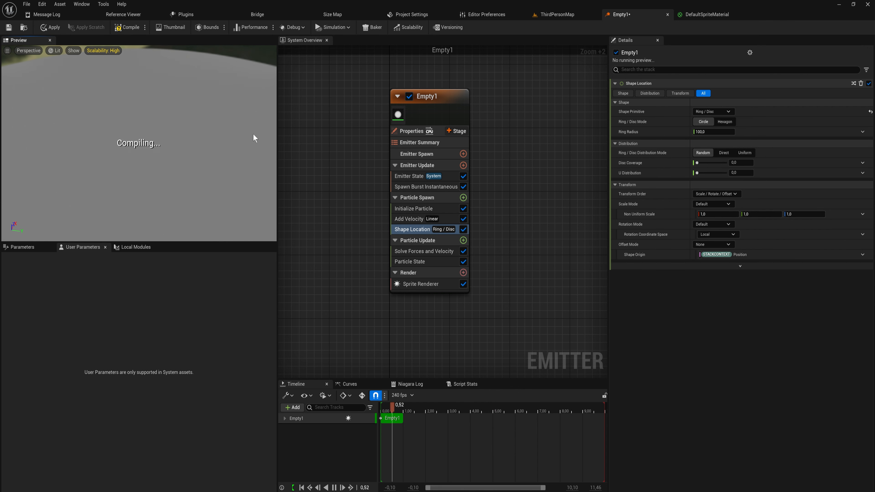
# Step: Set the Shape Location's Shape Primitive to Cone and inspect the particle shape in the preview
pyautogui.click(711, 112)
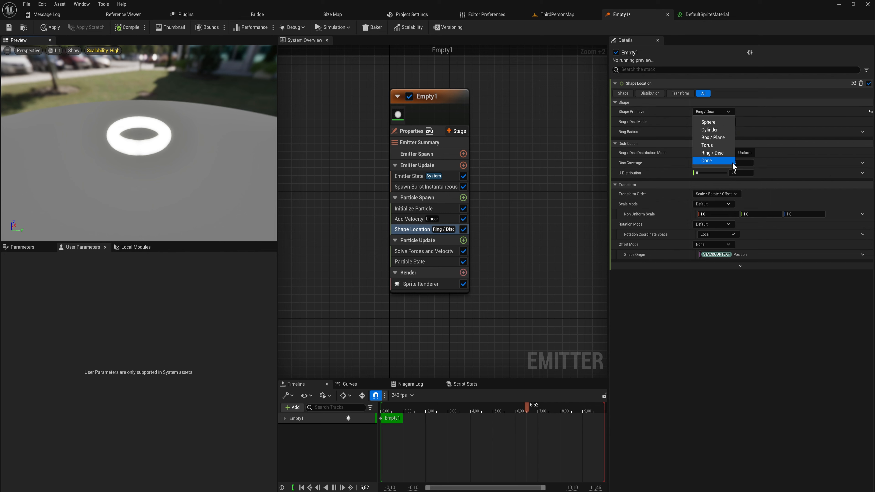
pyautogui.click(709, 161)
pyautogui.moveTo(189, 182); pyautogui.dragTo(192, 165)
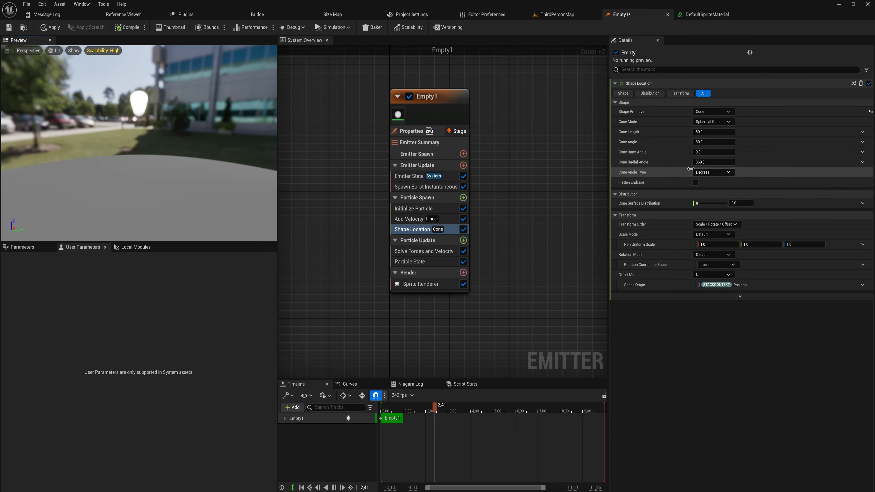
# Step: Set the Shape Location's Shape Primitive back to Sphere
pyautogui.click(725, 123)
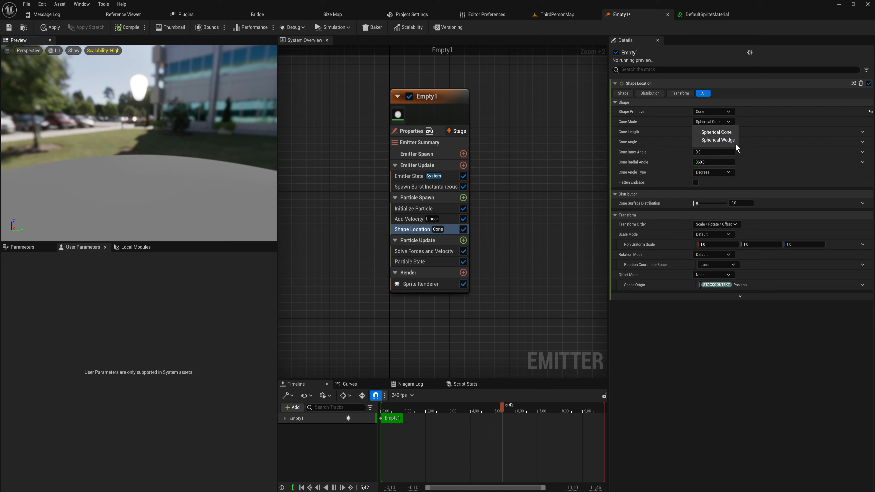
pyautogui.click(730, 112)
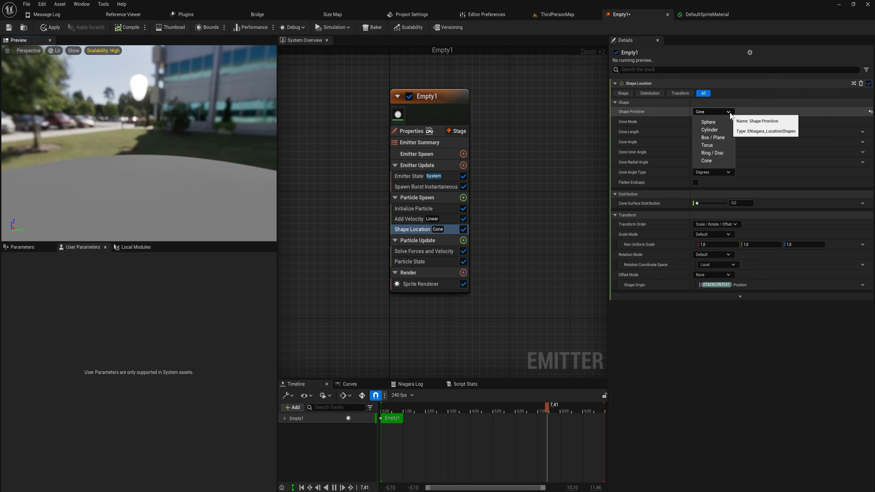
pyautogui.click(722, 122)
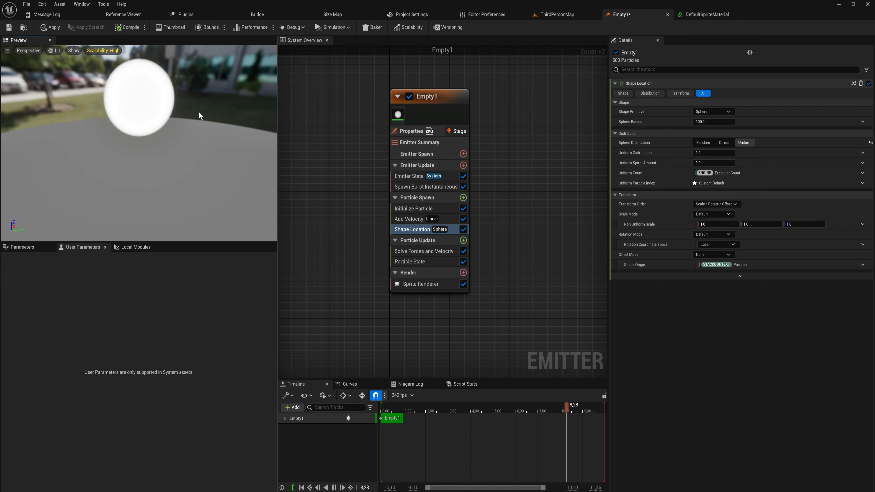
# Step: Replace the Spawn Burst Instantaneous module in Emitter Update with a Spawn Rate module and set its SpawnRate to 15
pyautogui.click(435, 188)
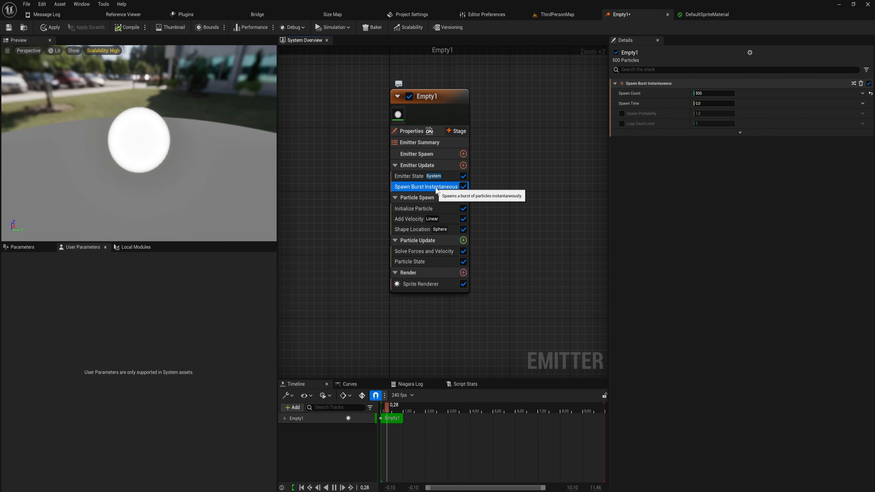
pyautogui.press('Delete')
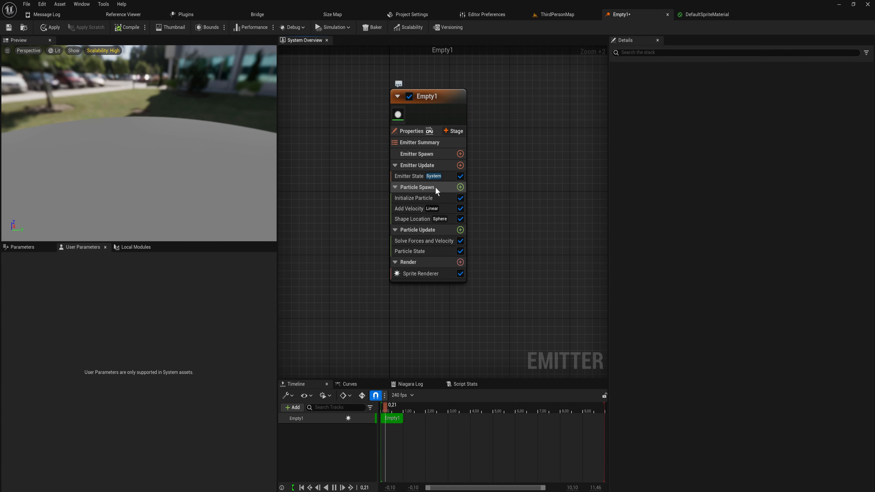
pyautogui.click(461, 166)
pyautogui.write('spawn rate')
pyautogui.press('Return')
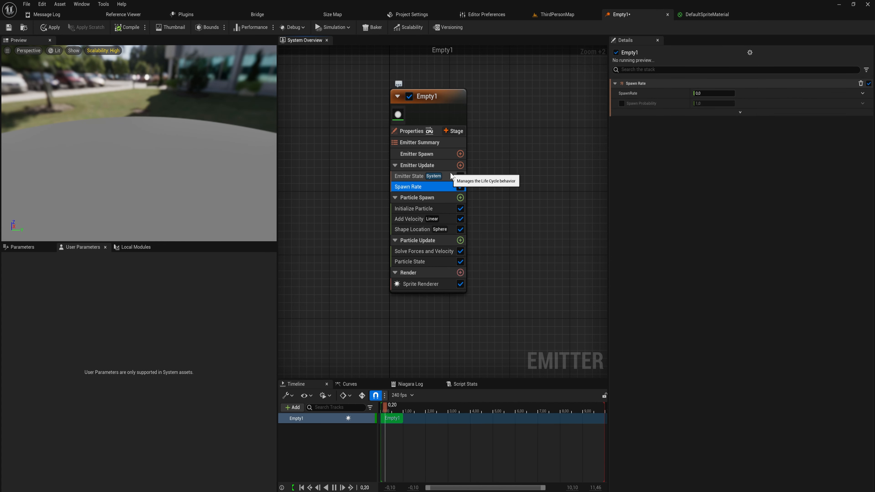
pyautogui.click(713, 93)
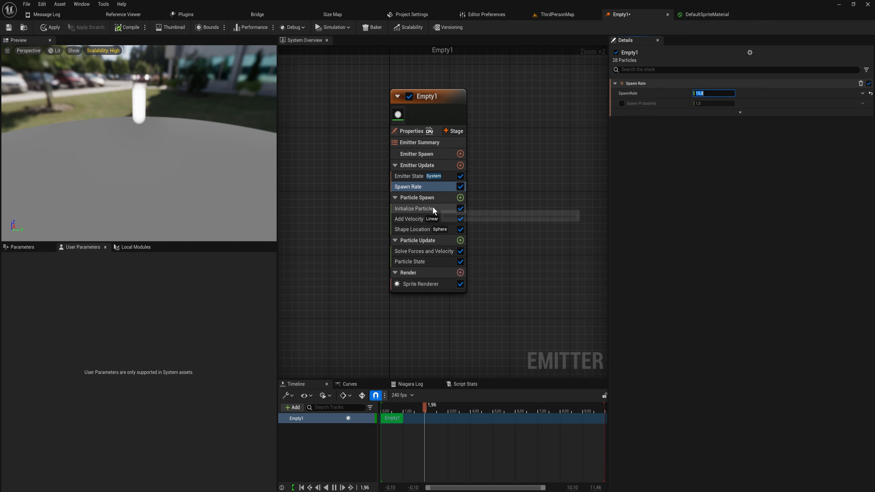
# Step: Try Direct as the Shape Location's Sphere Distribution and inspect the particle pattern in the preview
pyautogui.click(447, 231)
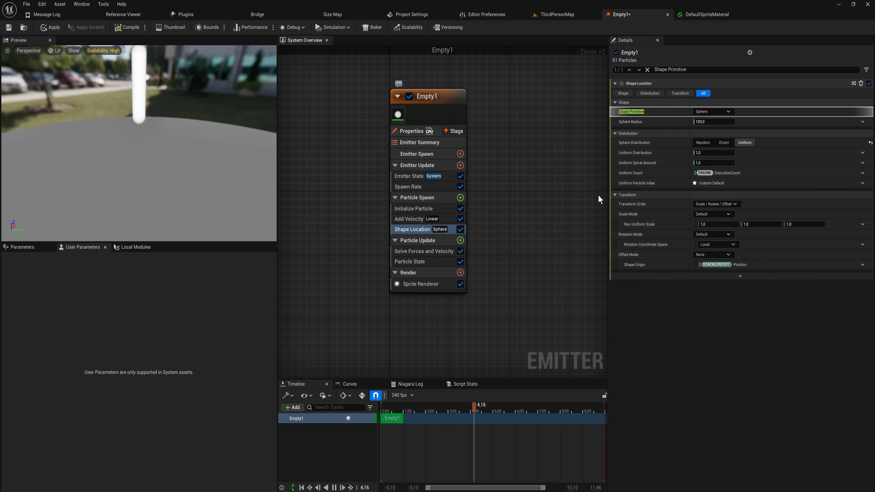
pyautogui.click(646, 70)
pyautogui.write('Shape Primitive')
pyautogui.click(647, 70)
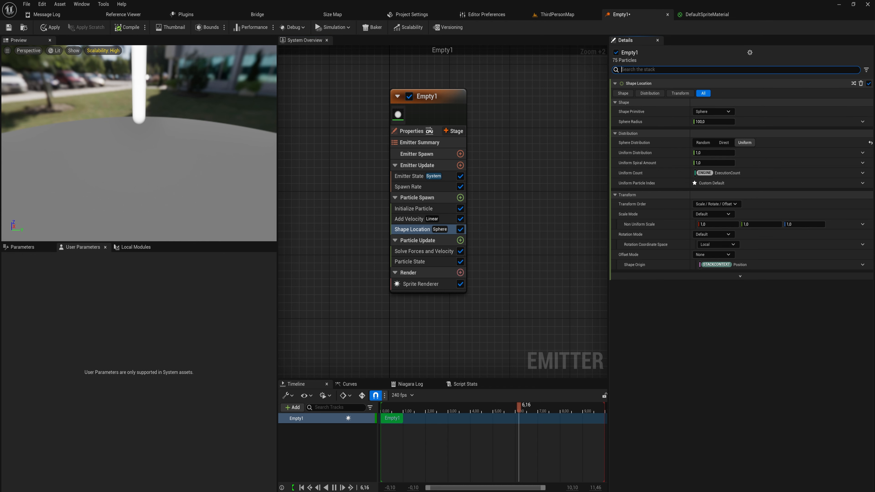
pyautogui.moveTo(176, 128)
pyautogui.mouseDown()
pyautogui.moveTo(162, 128)
pyautogui.moveTo(173, 126)
pyautogui.mouseUp()
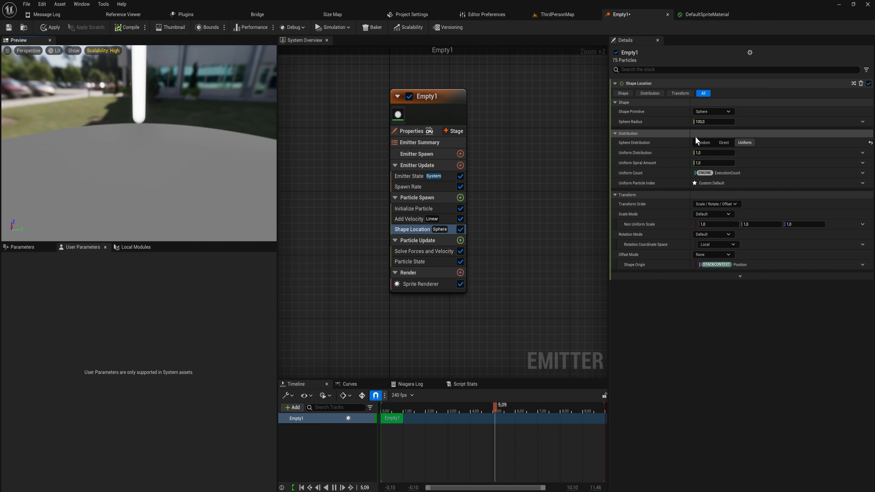
pyautogui.click(728, 144)
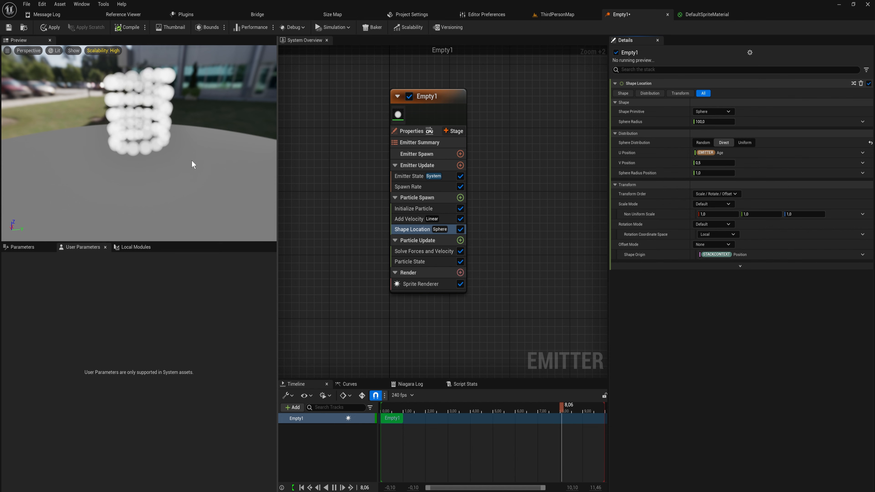
pyautogui.moveTo(192, 162); pyautogui.dragTo(130, 206)
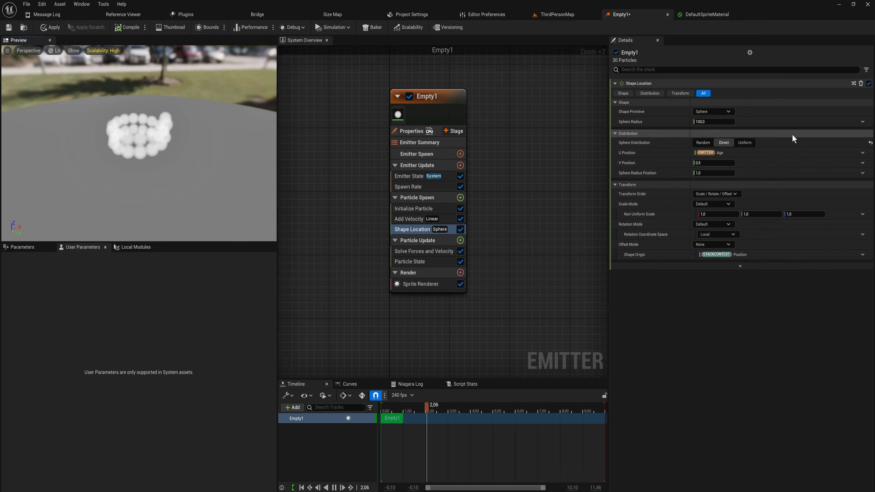
# Step: Try Ring / Disc as the Shape Primitive with its Distribution Mode set to Direct, and inspect the ring in the preview
pyautogui.click(725, 112)
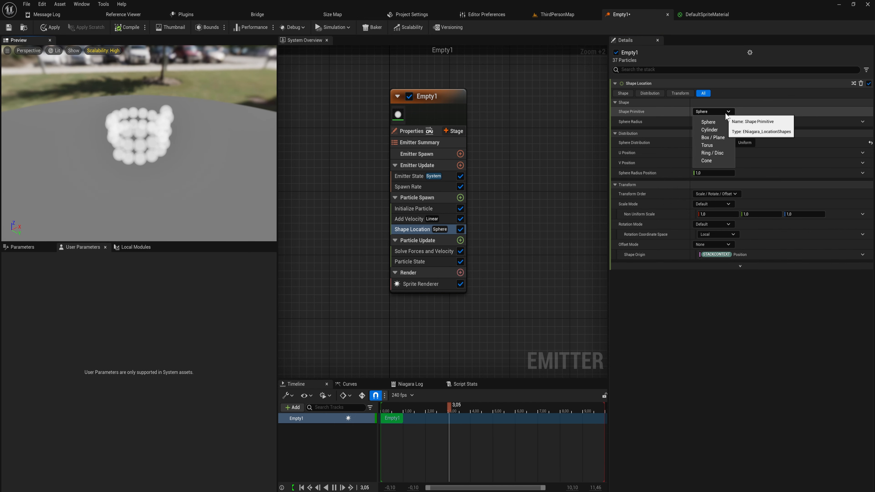
pyautogui.click(721, 152)
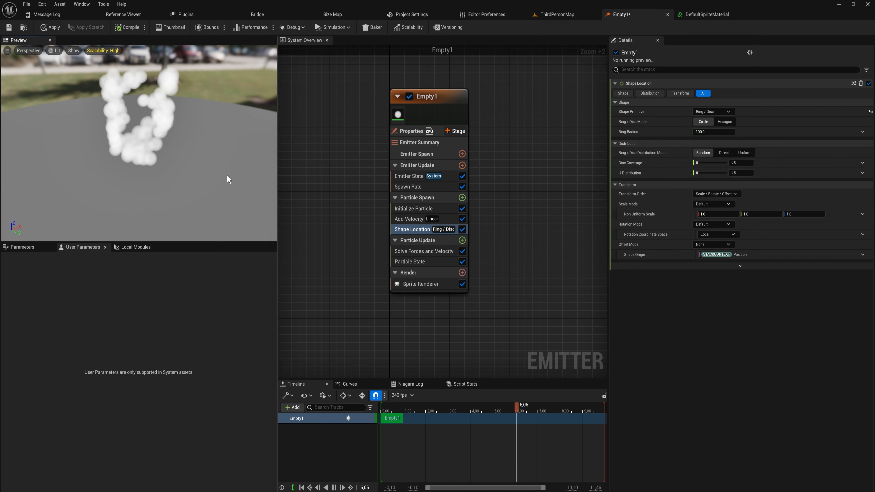
pyautogui.click(724, 153)
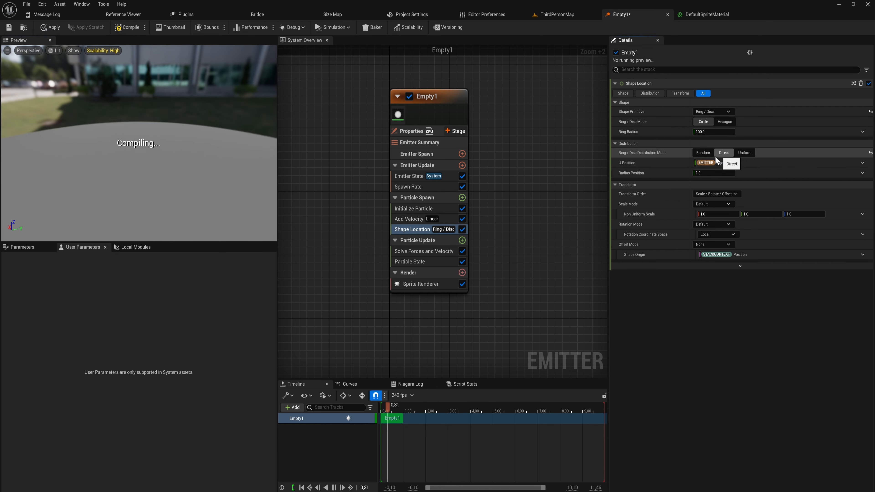
pyautogui.moveTo(158, 160); pyautogui.dragTo(274, 146)
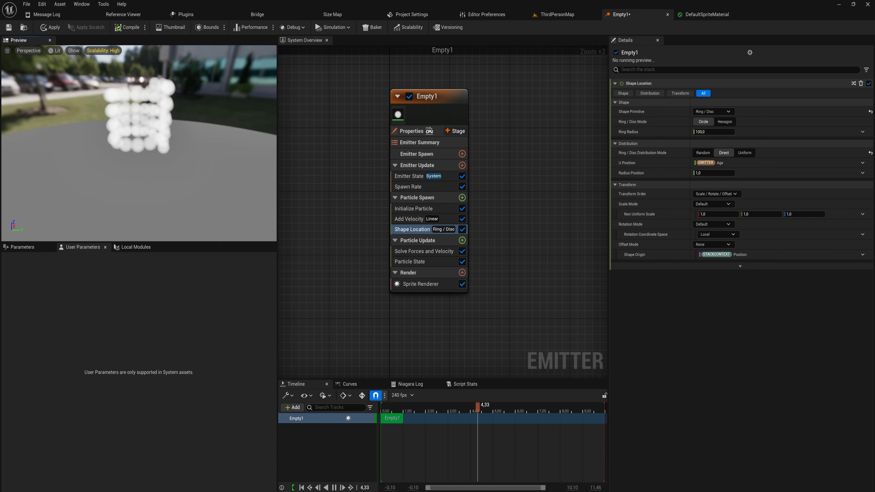
pyautogui.moveTo(138, 145); pyautogui.dragTo(114, 182)
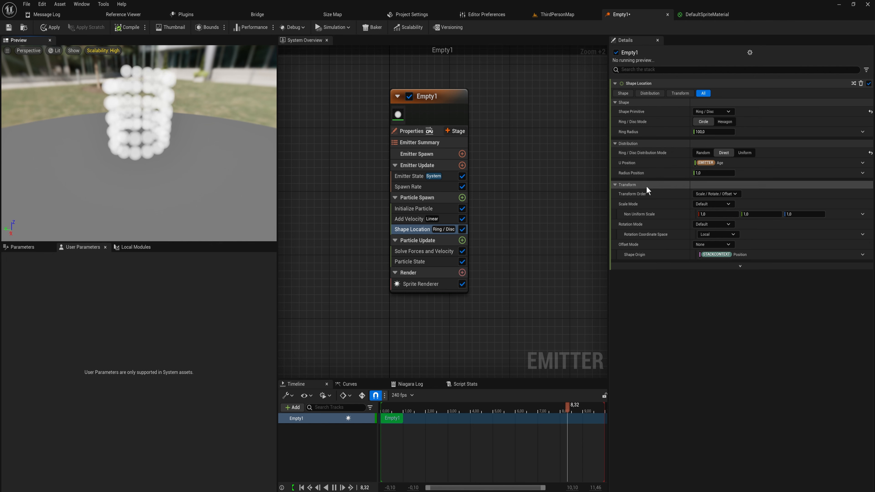
# Step: Try the Random ring distribution with a Disc Coverage of about 0.32, and return the coverage to 0
pyautogui.click(704, 152)
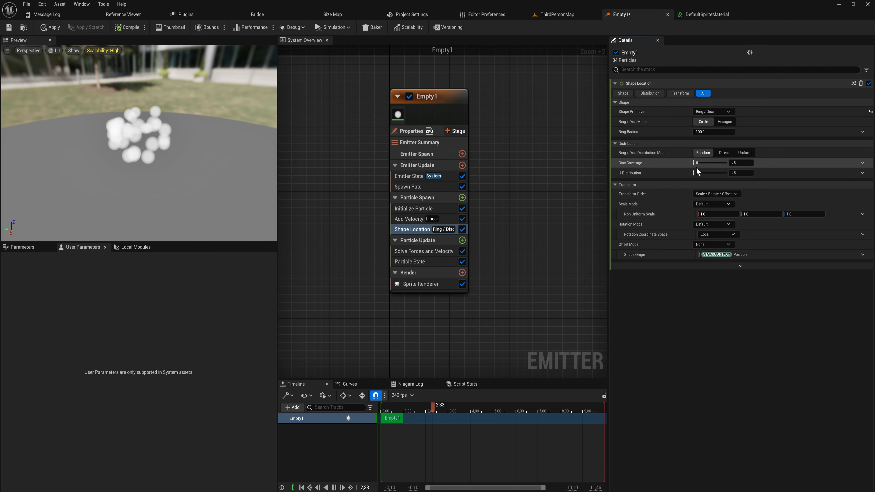
pyautogui.moveTo(697, 163); pyautogui.dragTo(700, 163)
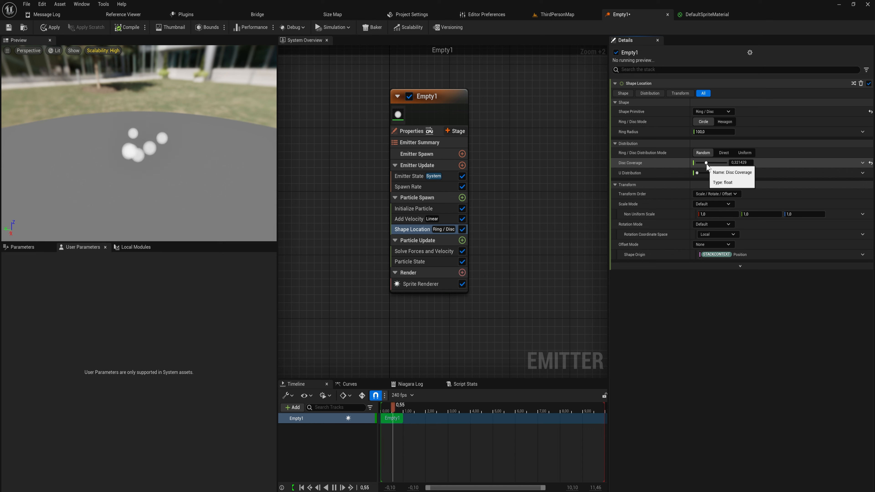
pyautogui.moveTo(176, 125); pyautogui.dragTo(145, 135)
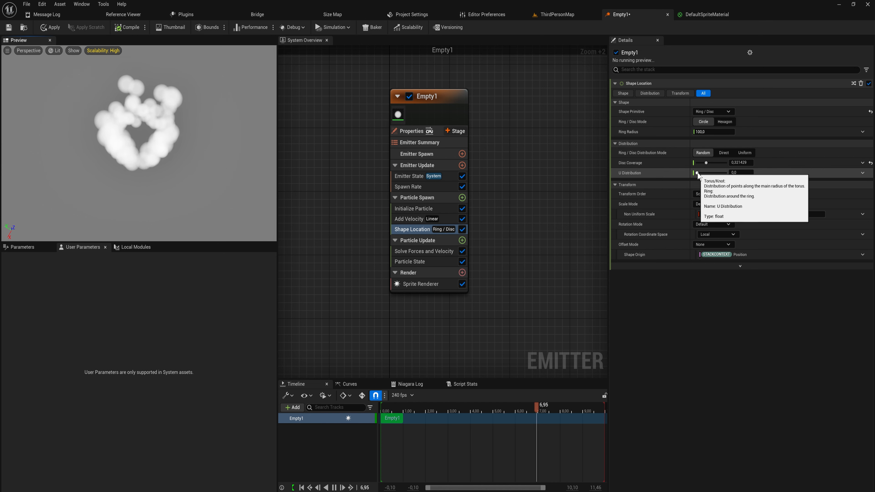
pyautogui.moveTo(705, 163); pyautogui.dragTo(694, 163)
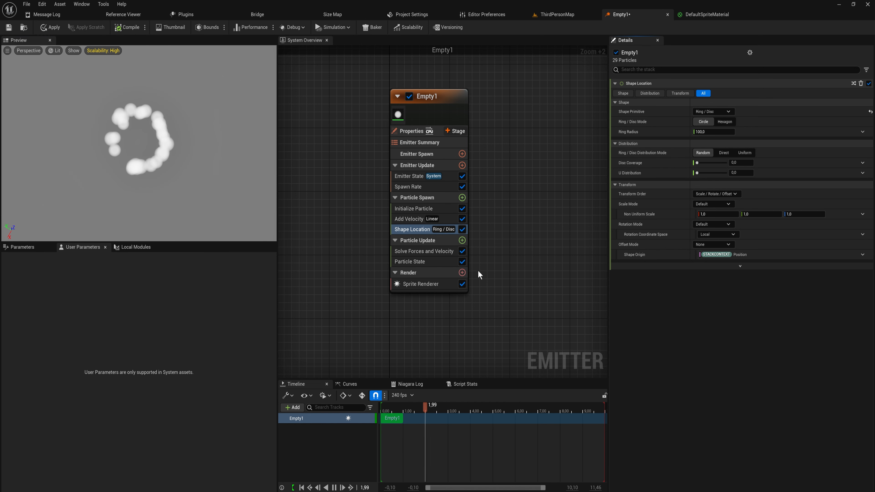
# Step: Set the Shape Location's Shape Primitive to Sphere with a Random Sphere Distribution, and check the particles in the preview
pyautogui.click(712, 111)
pyautogui.click(722, 123)
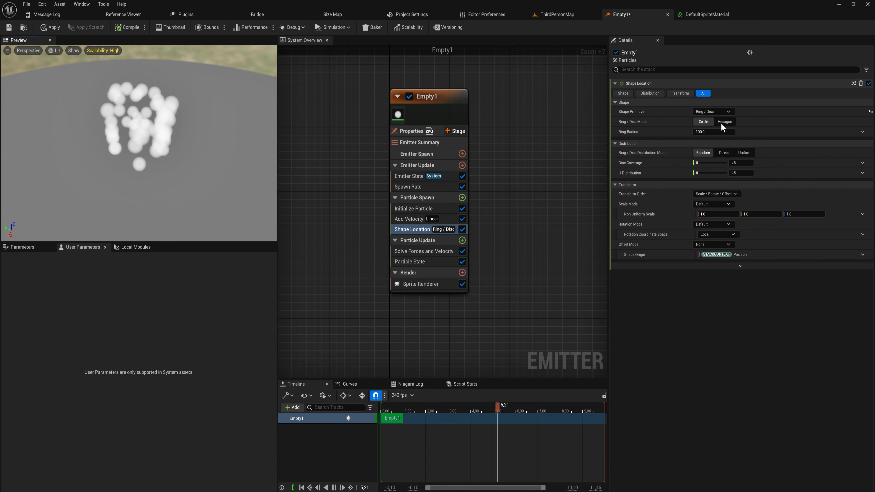
pyautogui.click(703, 142)
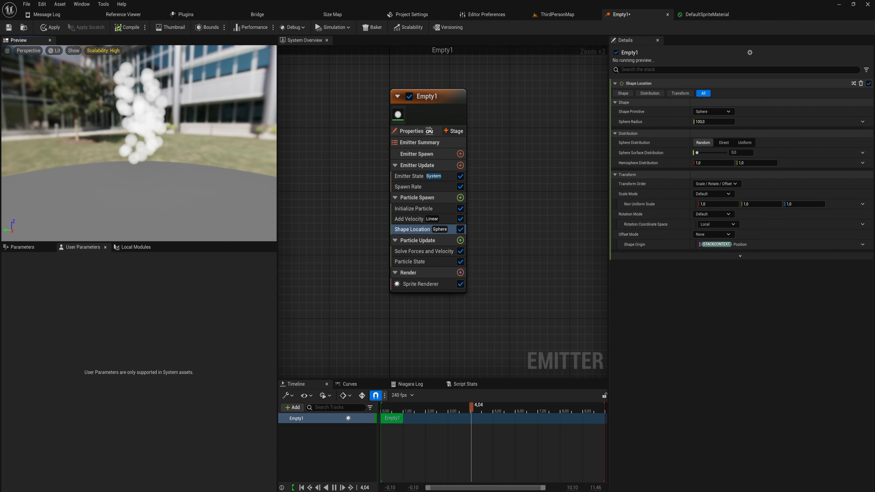
pyautogui.moveTo(183, 207)
pyautogui.mouseDown()
pyautogui.moveTo(169, 207)
pyautogui.moveTo(207, 208)
pyautogui.moveTo(183, 207)
pyautogui.mouseUp()
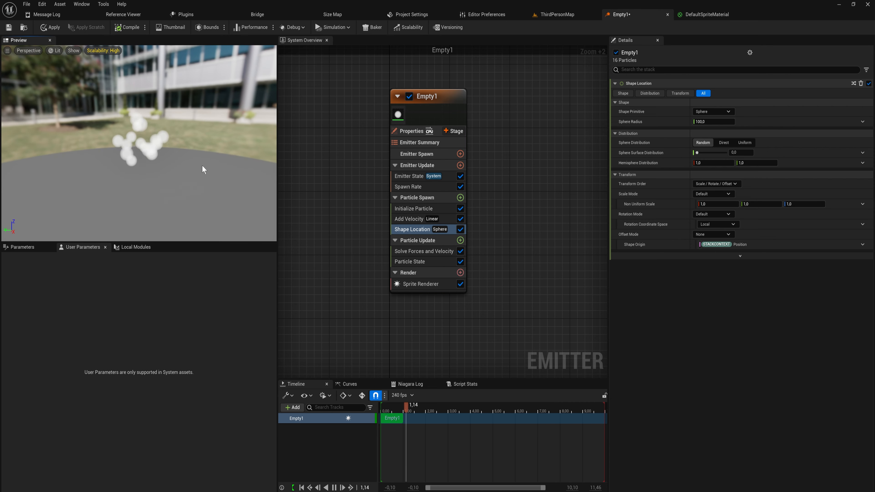
# Step: Set the Add Velocity module's X and Y velocity to 50 and inspect the particles' direction from different angles
pyautogui.click(419, 220)
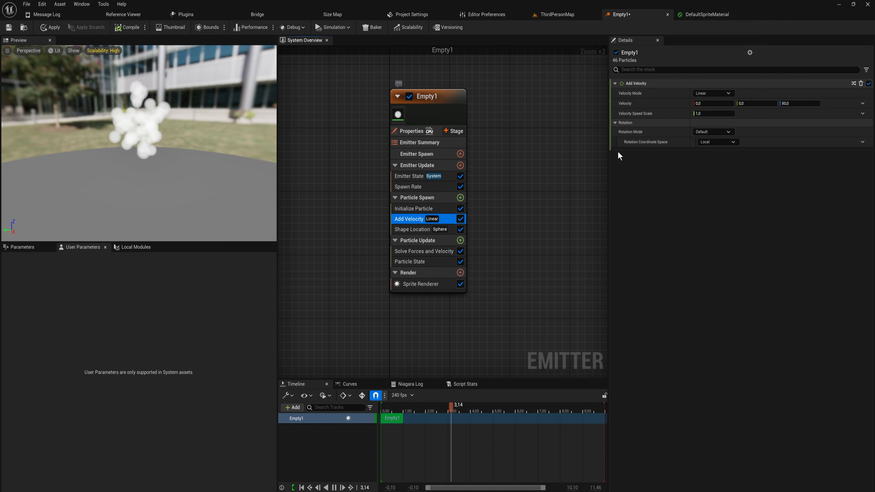
pyautogui.click(796, 103)
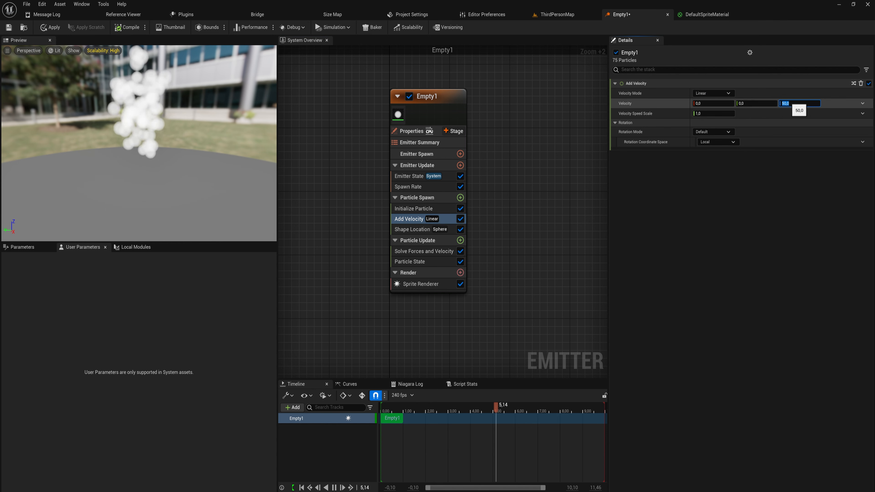
pyautogui.click(745, 103)
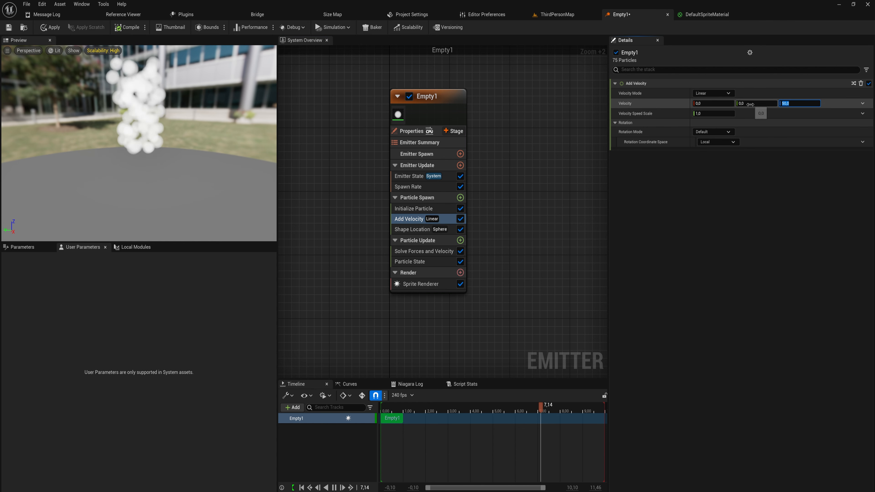
pyautogui.write('5')
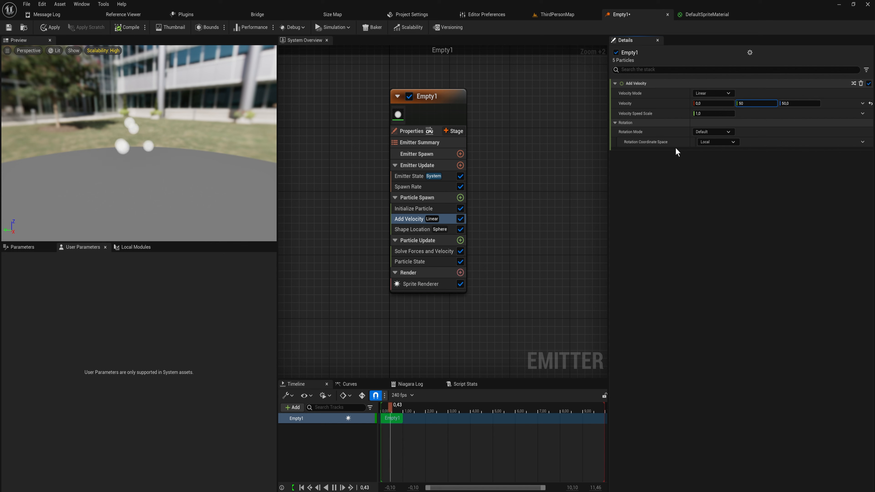
pyautogui.write('0')
pyautogui.press('Return')
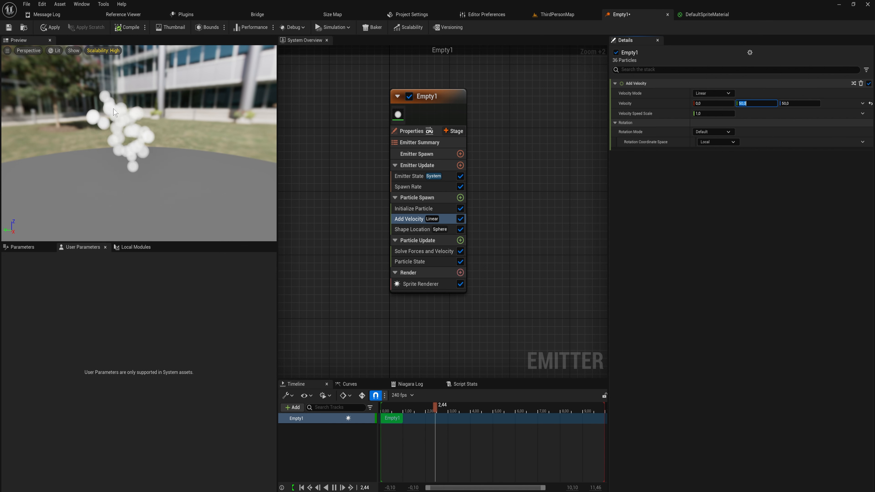
pyautogui.click(712, 103)
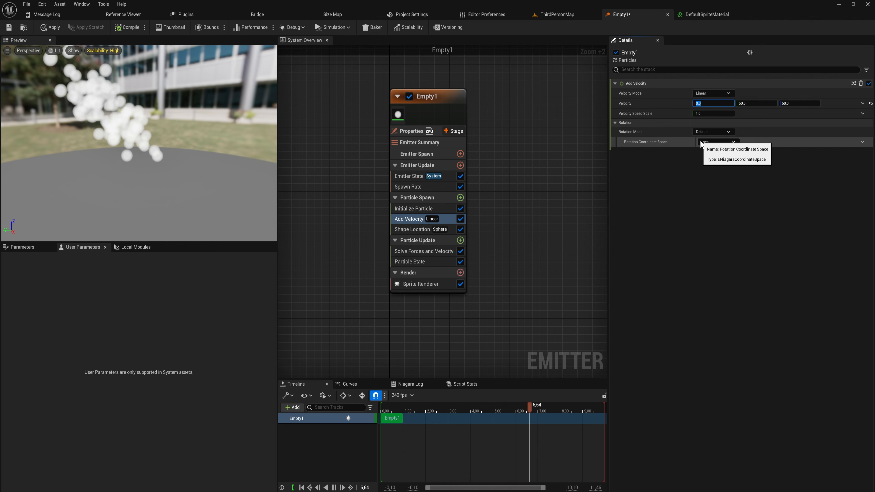
pyautogui.moveTo(215, 183); pyautogui.dragTo(117, 187)
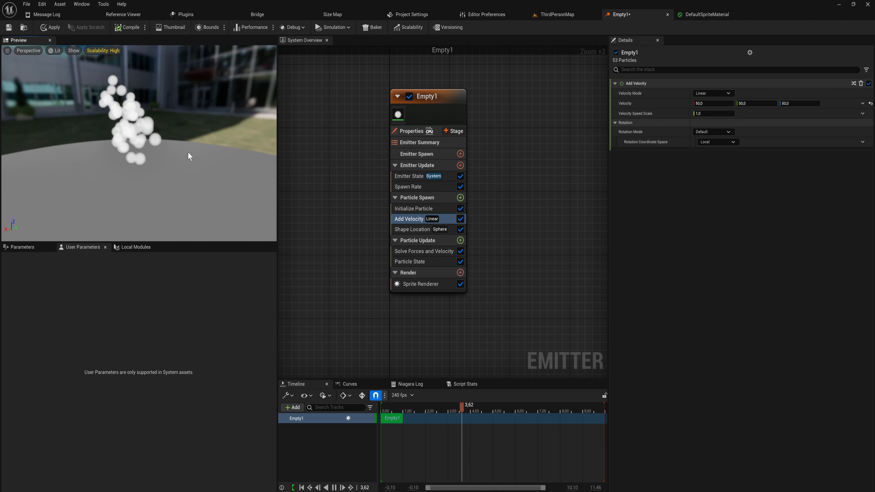
pyautogui.moveTo(189, 156); pyautogui.dragTo(155, 116)
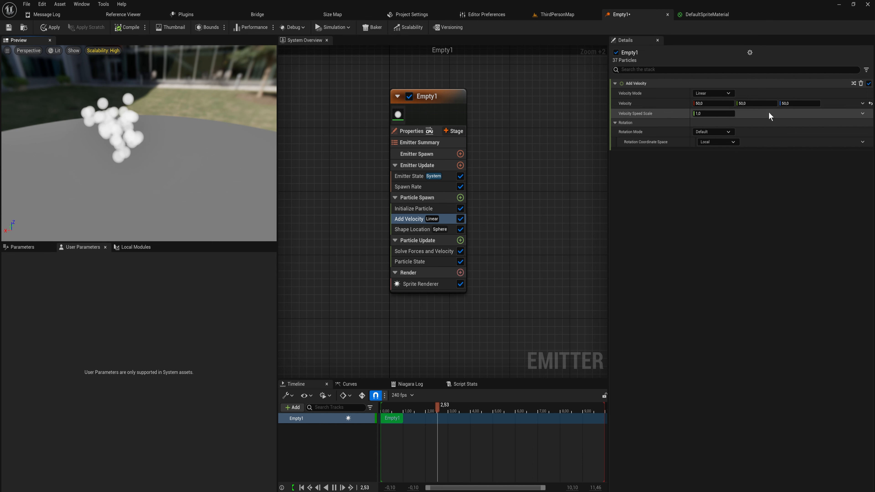
# Step: Assign a Random Vector input to the Add Velocity module's Velocity and set its Vector Scale to 50
pyautogui.click(863, 103)
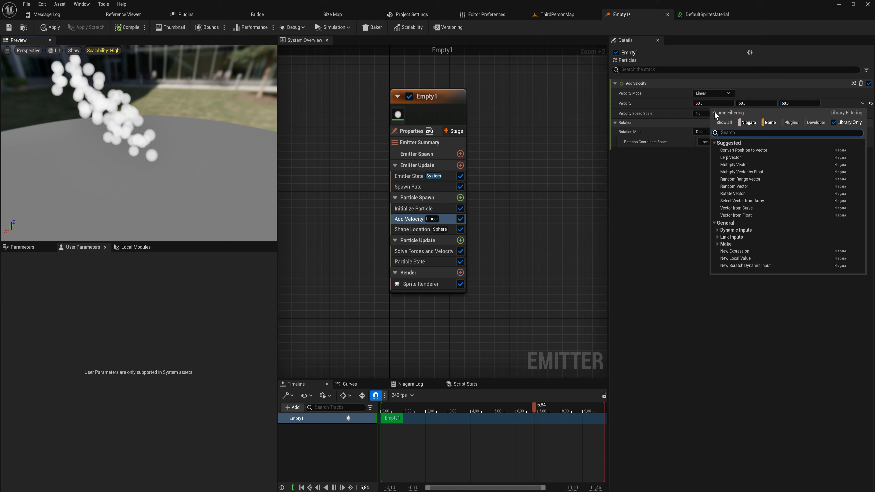
pyautogui.click(764, 185)
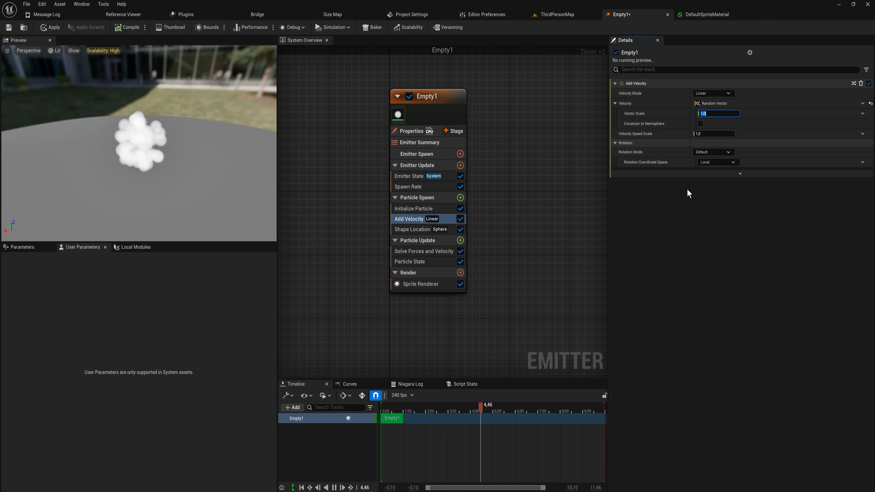
pyautogui.write('50')
pyautogui.press('Return')
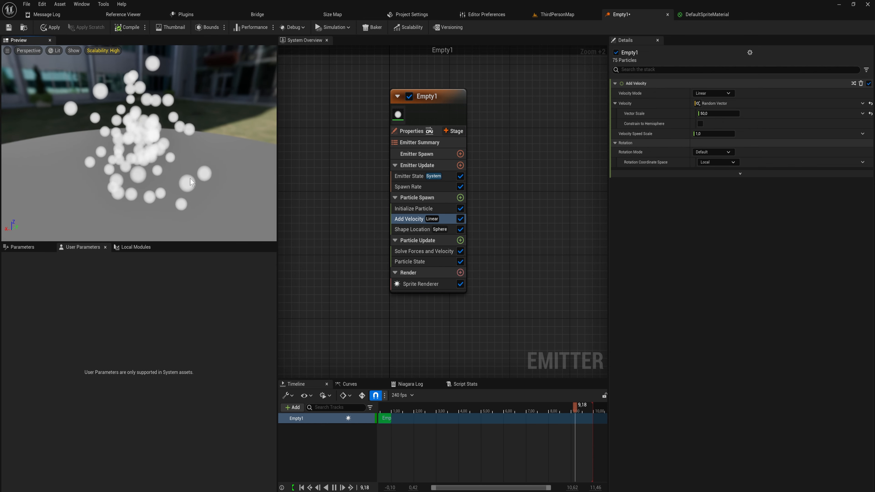
# Step: Add a Color module to Particle Spawn and assign Random Range Linear Color to its Color input
pyautogui.click(461, 197)
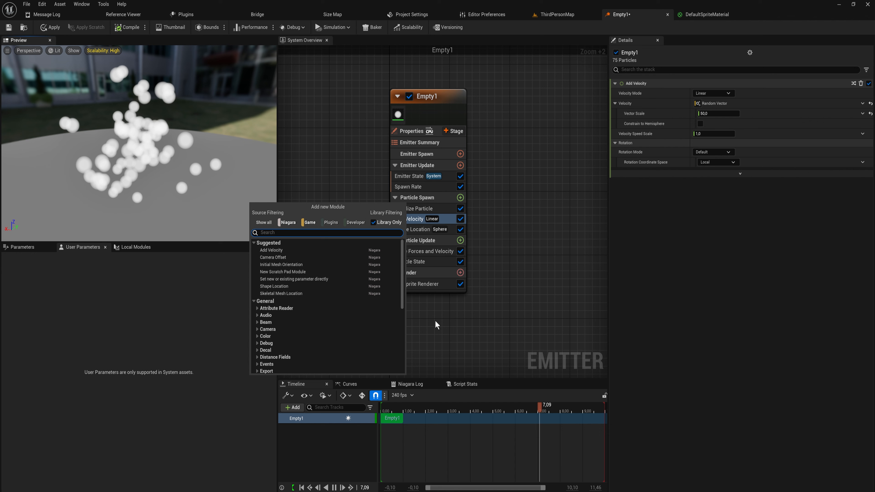
pyautogui.write('color')
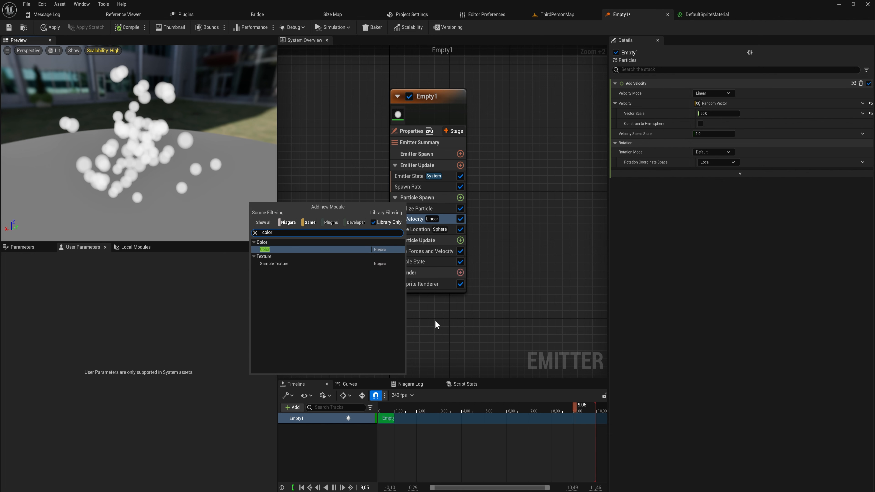
pyautogui.press('Return')
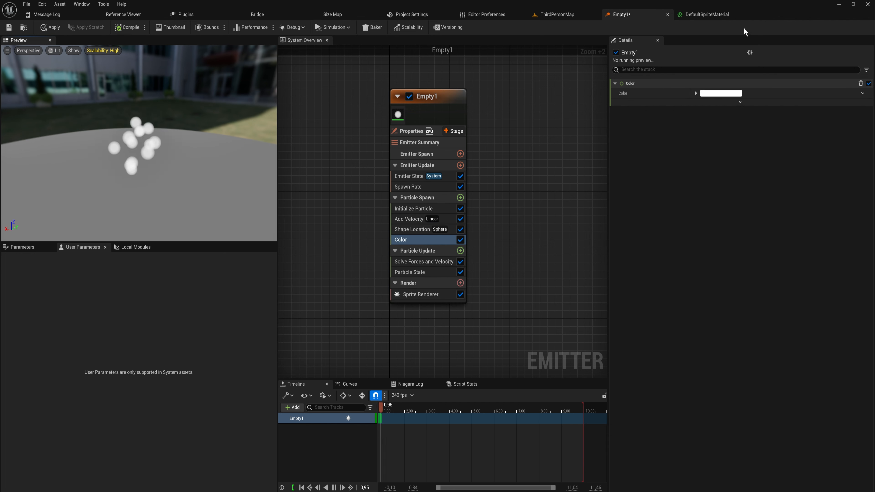
pyautogui.click(863, 93)
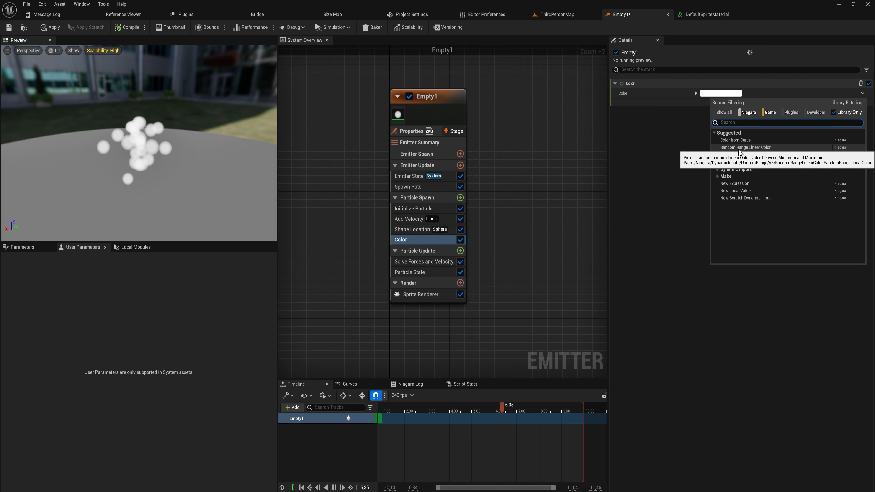
pyautogui.click(746, 148)
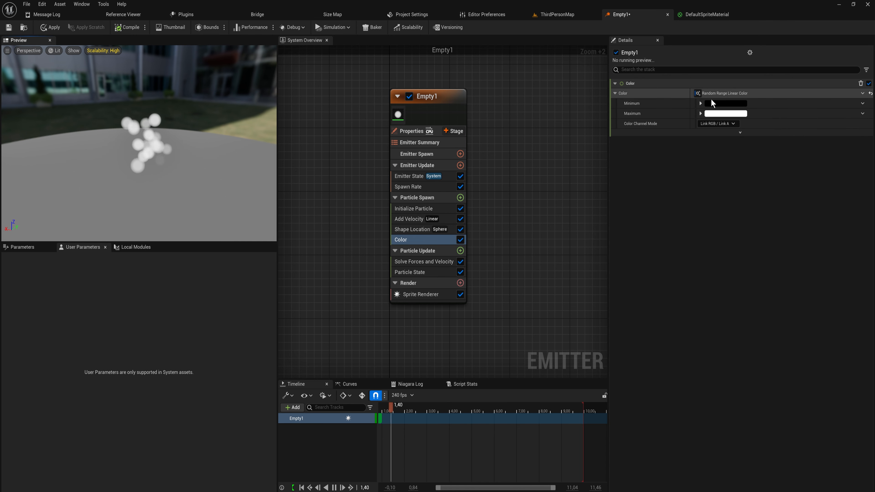
# Step: Set the random color range's Minimum to blue (sRGB 0049FF) and its Maximum to orange
pyautogui.click(727, 103)
pyautogui.click(744, 139)
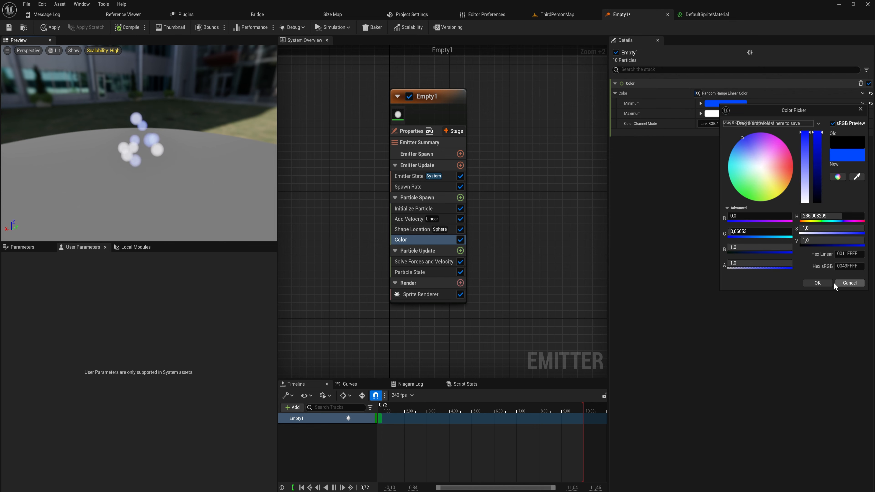
pyautogui.click(822, 282)
pyautogui.click(721, 114)
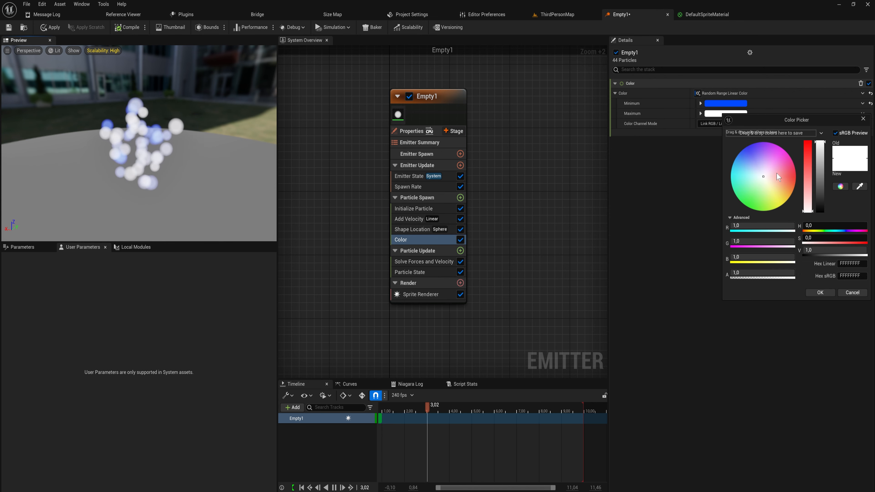
pyautogui.click(795, 185)
pyautogui.click(826, 294)
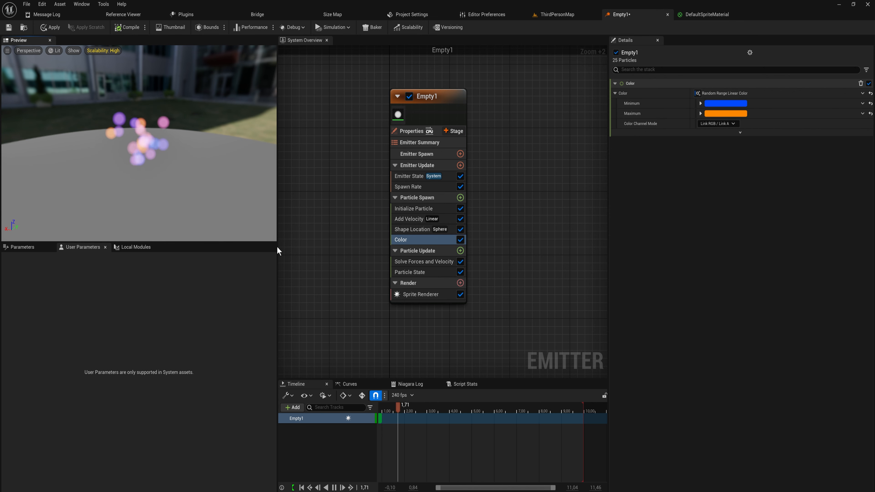
# Step: Inspect the colored particles from different angles and delete the Color module from Particle Spawn
pyautogui.moveTo(111, 162); pyautogui.dragTo(183, 190)
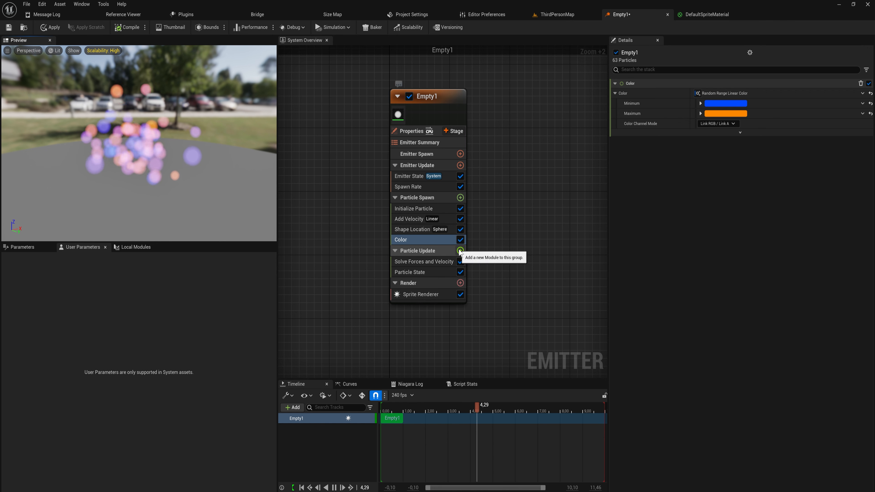
pyautogui.moveTo(269, 193); pyautogui.dragTo(152, 193)
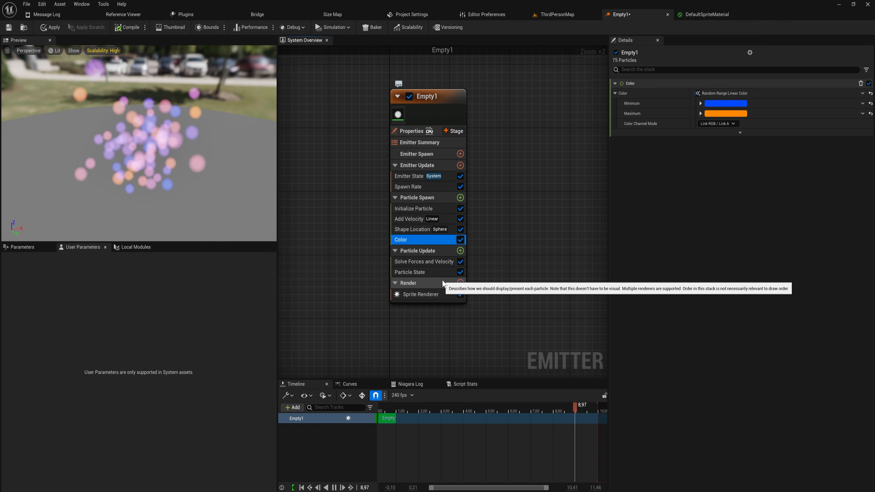
pyautogui.press('Delete')
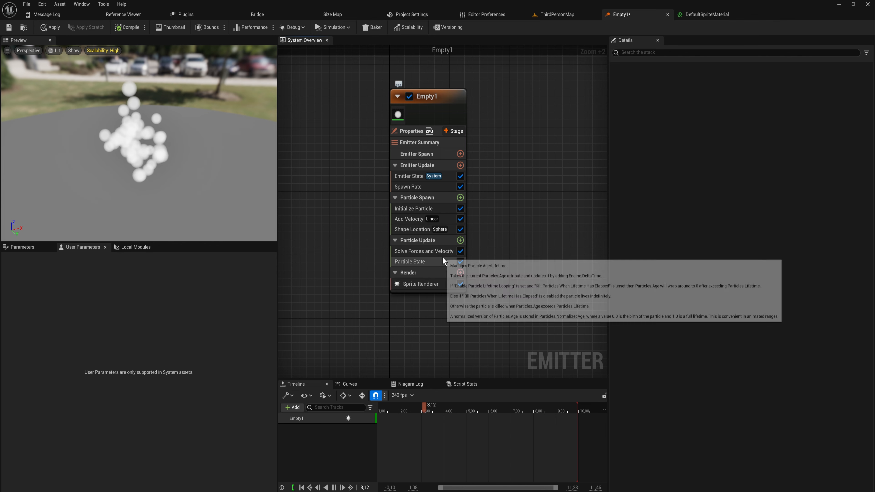
# Step: Add a Scale Color module to the Particle Update group
pyautogui.click(461, 240)
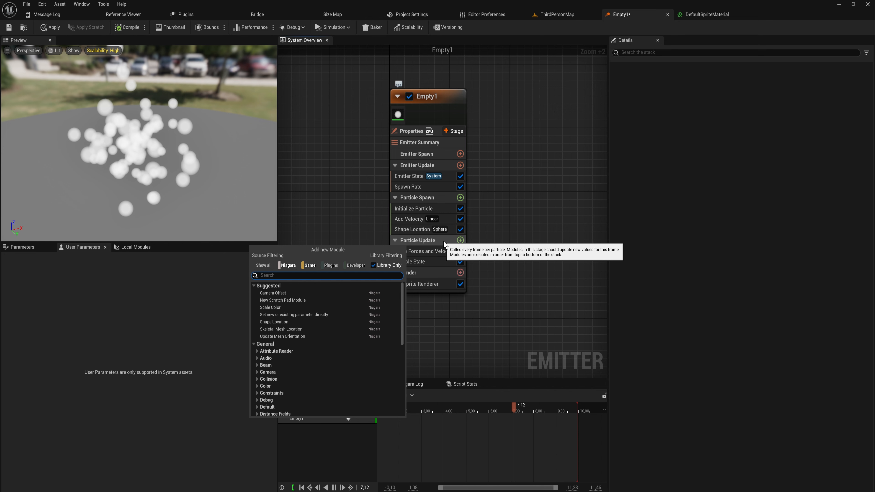
pyautogui.write('color')
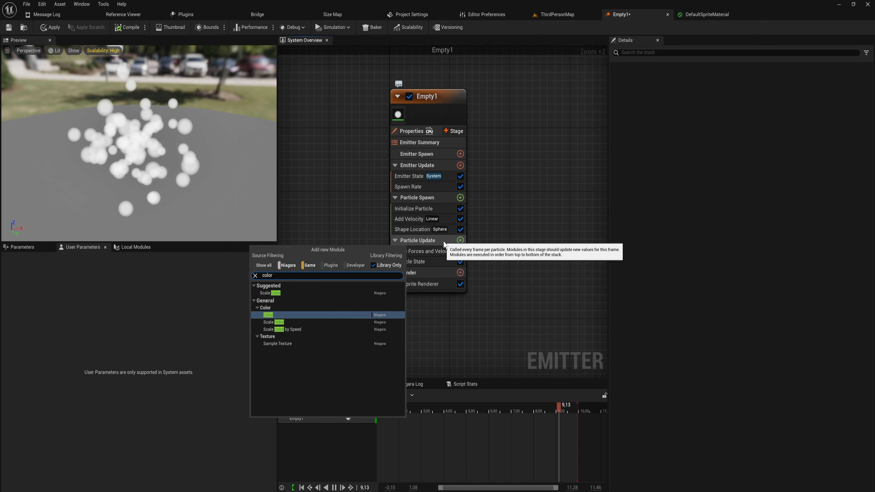
pyautogui.click(291, 293)
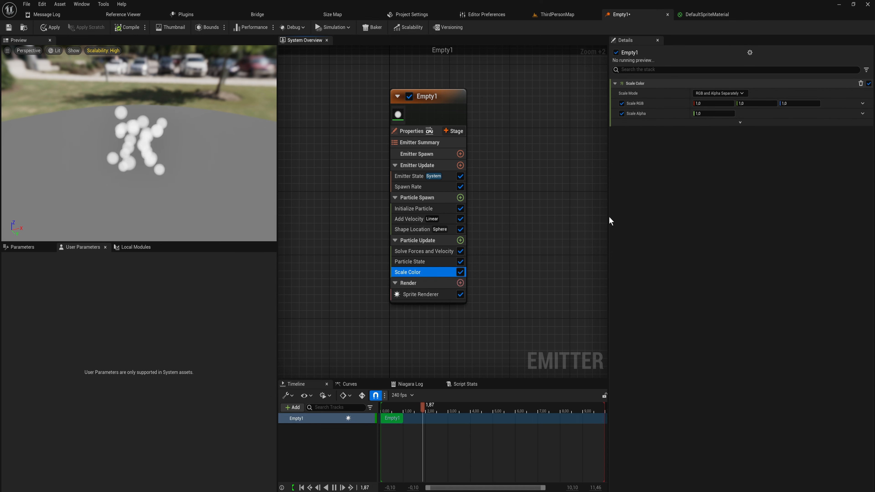
# Step: Set the Scale Color module's Scale Mode to RGBA Together and assign Vector 4 From Curve to Scale RGBA
pyautogui.click(720, 93)
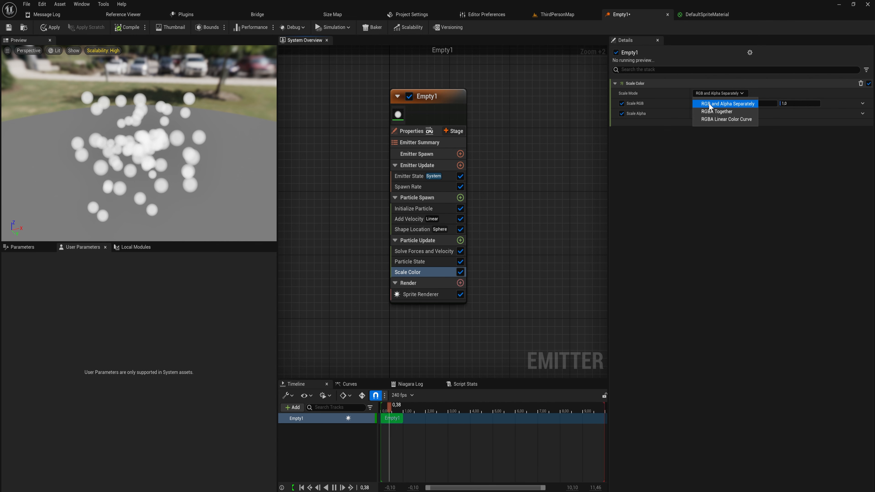
pyautogui.click(724, 105)
pyautogui.click(722, 93)
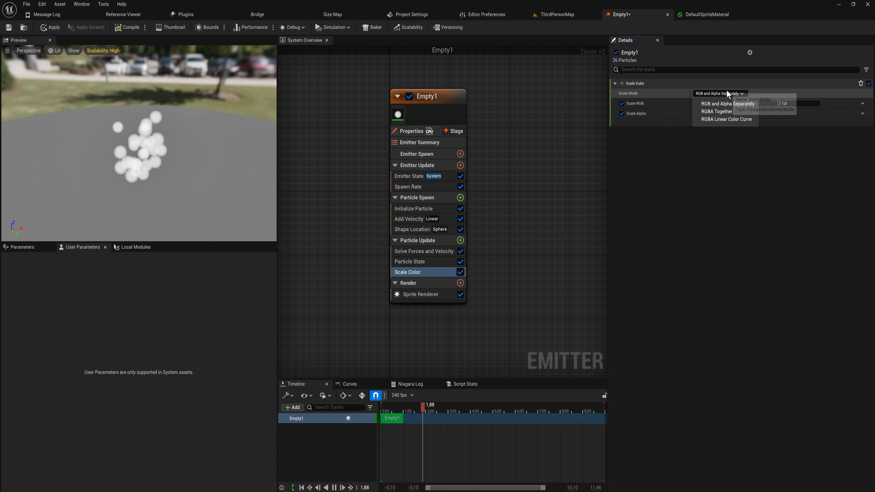
pyautogui.click(743, 111)
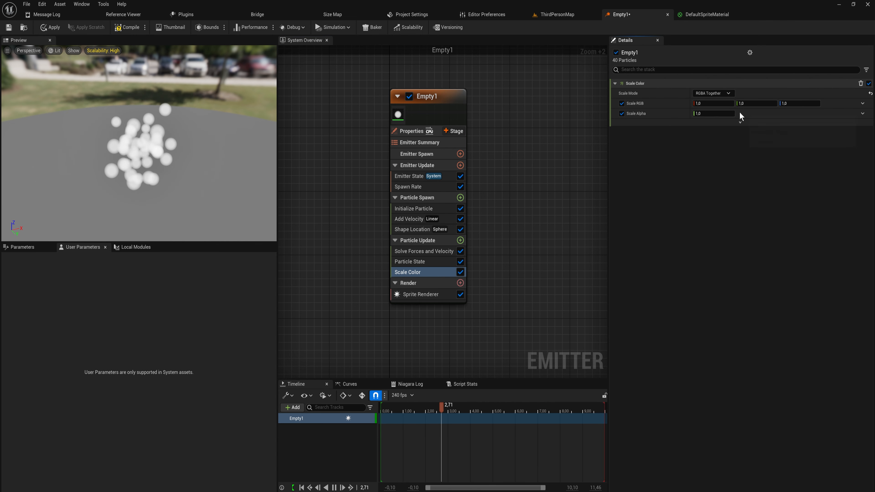
pyautogui.click(863, 103)
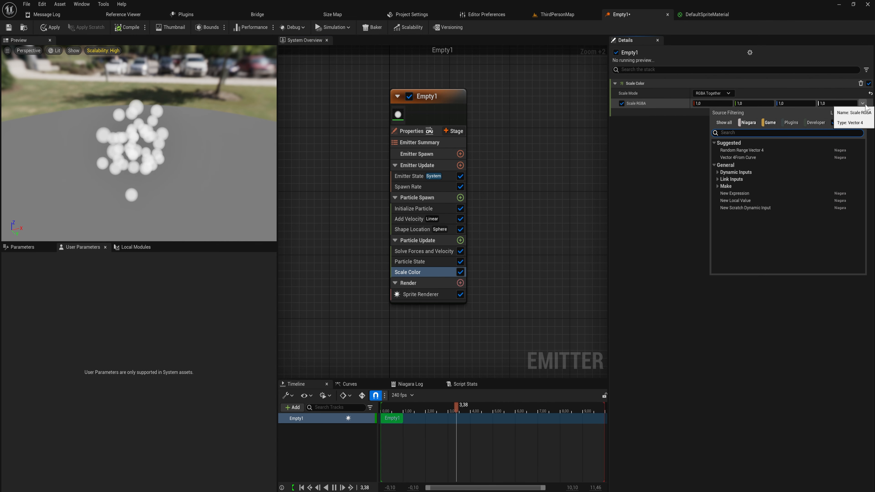
pyautogui.click(741, 158)
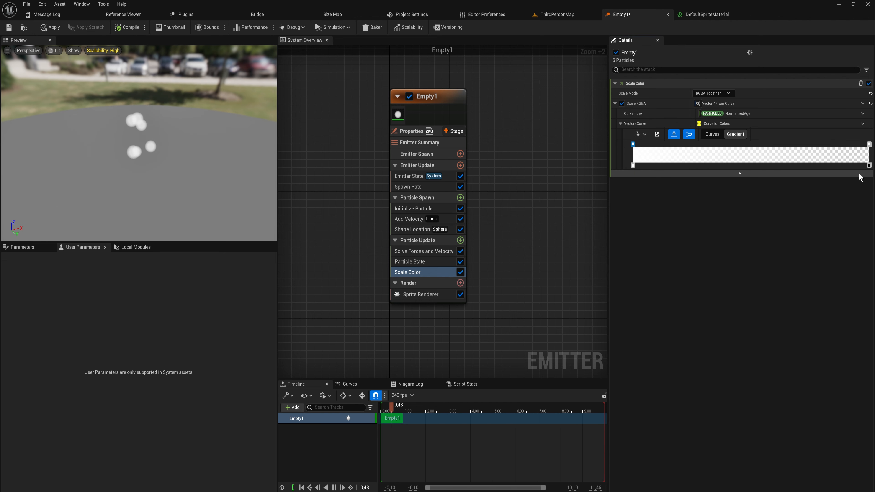
# Step: Set the opacity of the Scale RGBA gradient's end stop to 1
pyautogui.doubleClick(870, 165)
pyautogui.moveTo(850, 174); pyautogui.dragTo(862, 175)
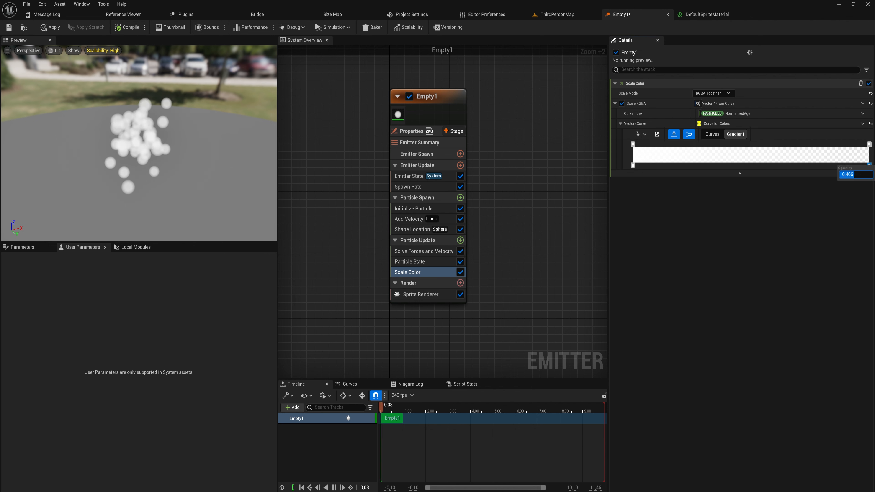
pyautogui.click(853, 174)
pyautogui.write('1')
pyautogui.press('Return')
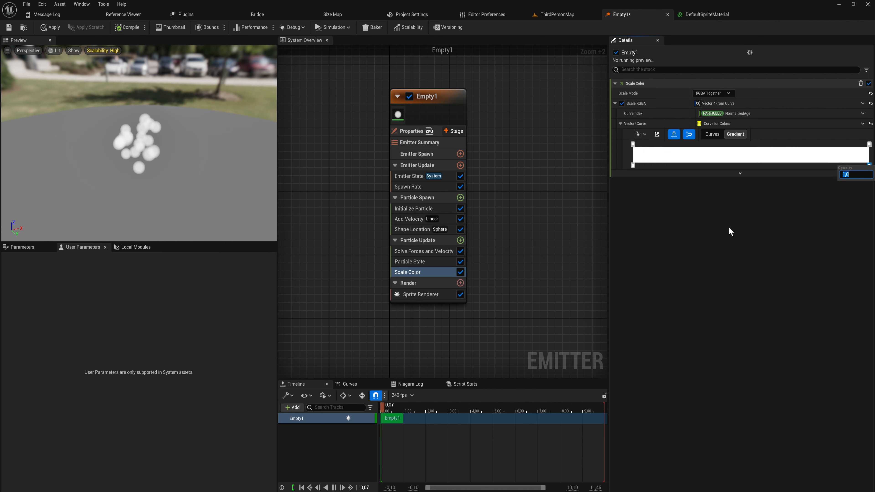
# Step: Set the end color stop of the Scale RGBA gradient to magenta (sRGB FF00F4)
pyautogui.doubleClick(870, 144)
pyautogui.click(777, 177)
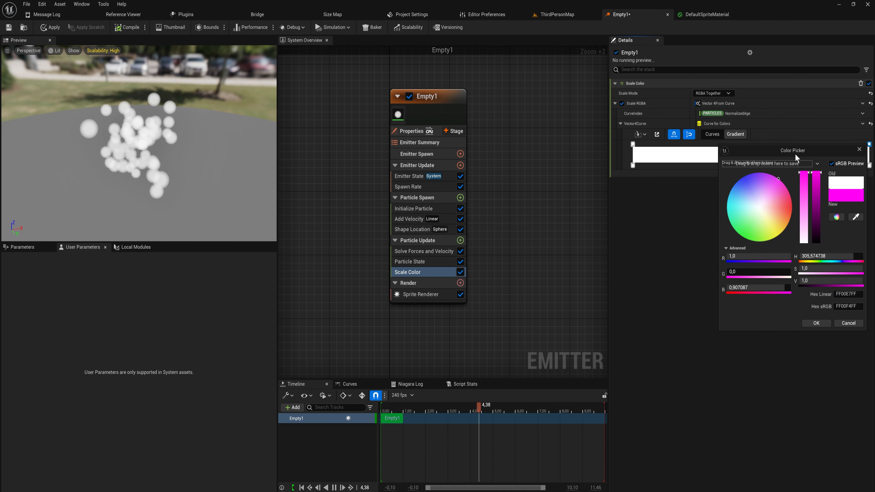
pyautogui.click(816, 323)
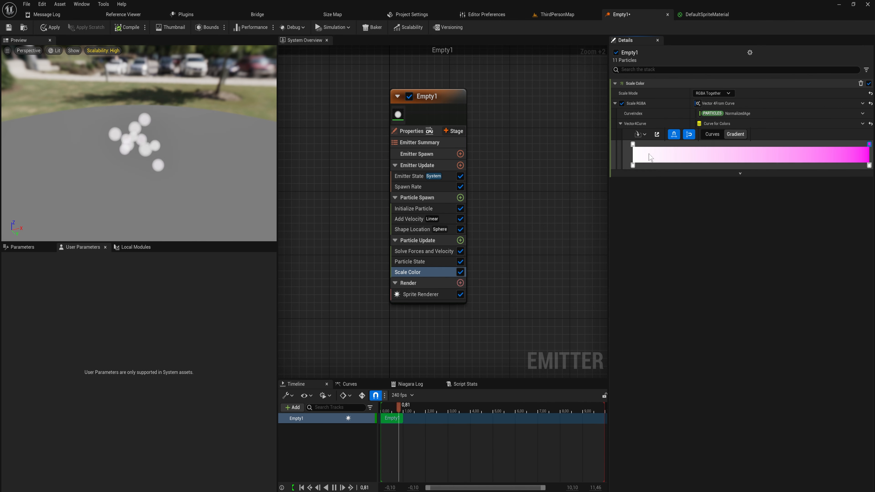
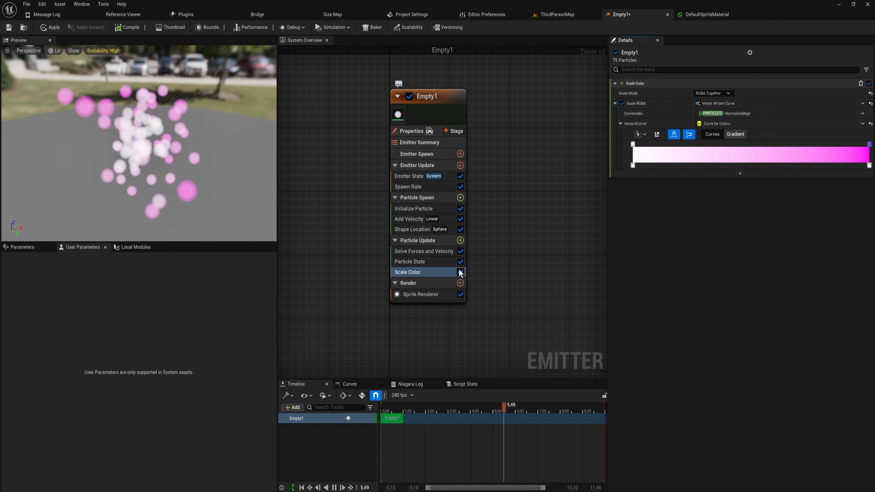
# Step: Add a Scale Sprite Size module to the Particle Update group
pyautogui.click(460, 240)
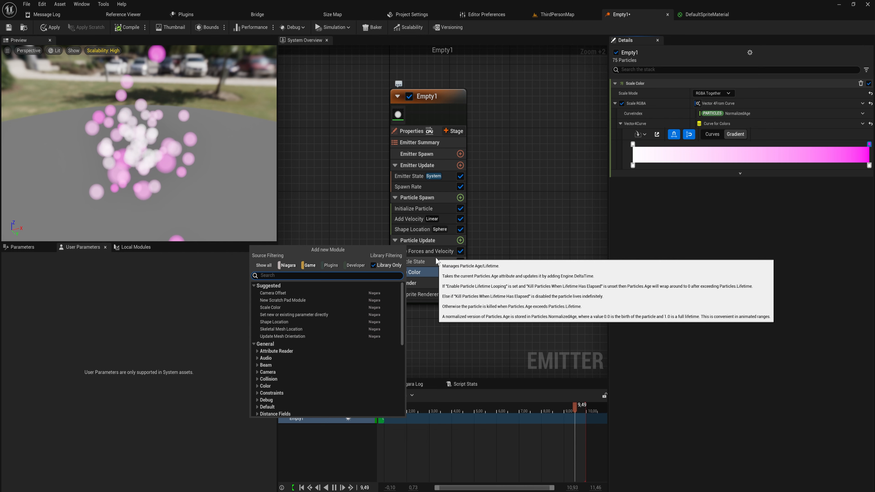
pyautogui.write('scale size')
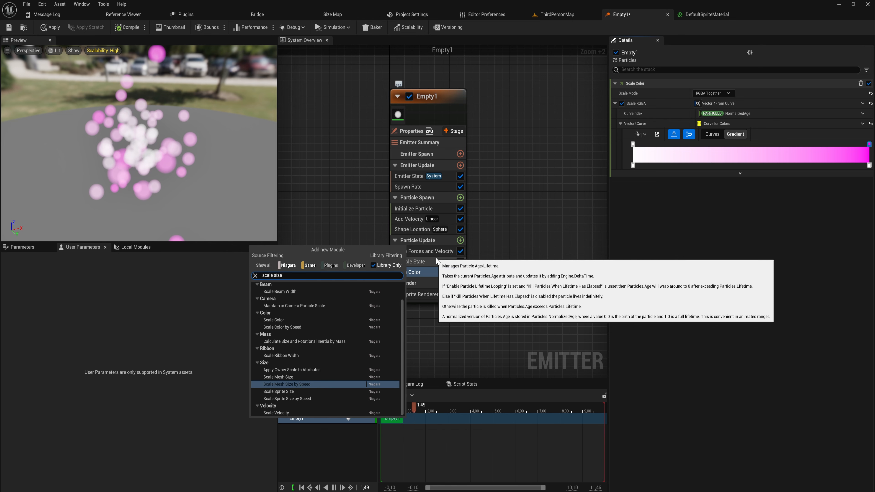
pyautogui.press('Down')
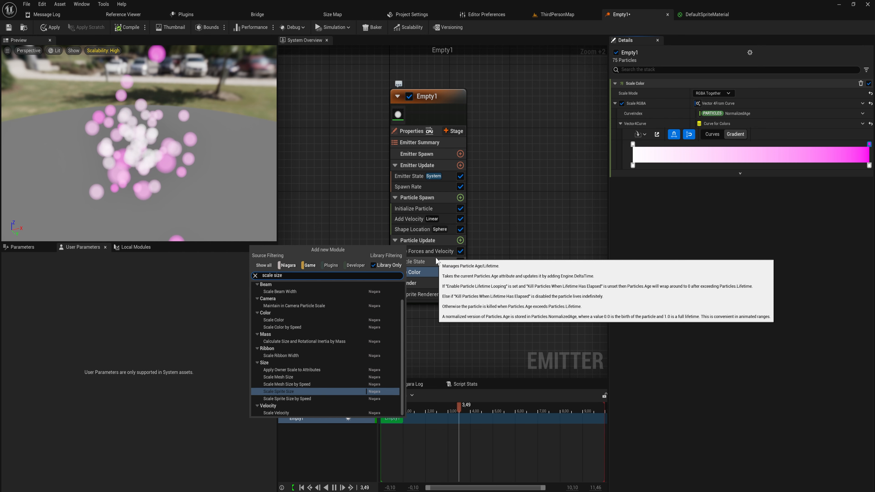
pyautogui.press('Up')
pyautogui.press('Up')
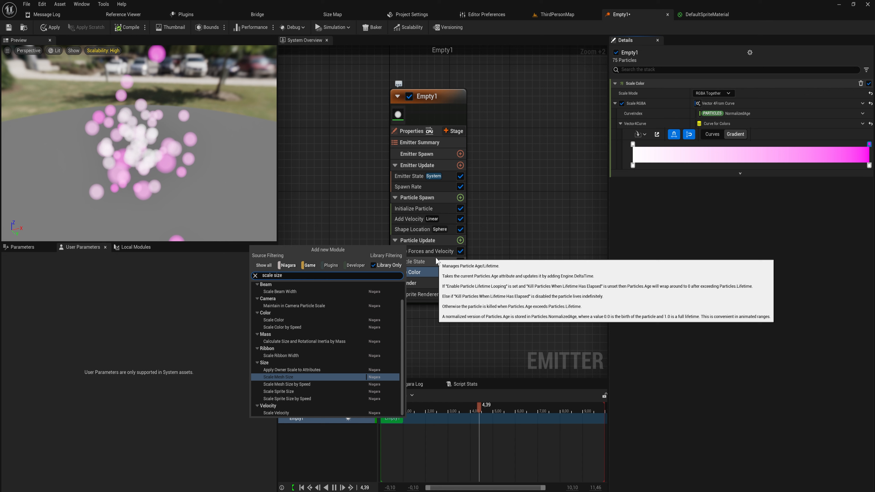
pyautogui.press('Down')
pyautogui.press('Down')
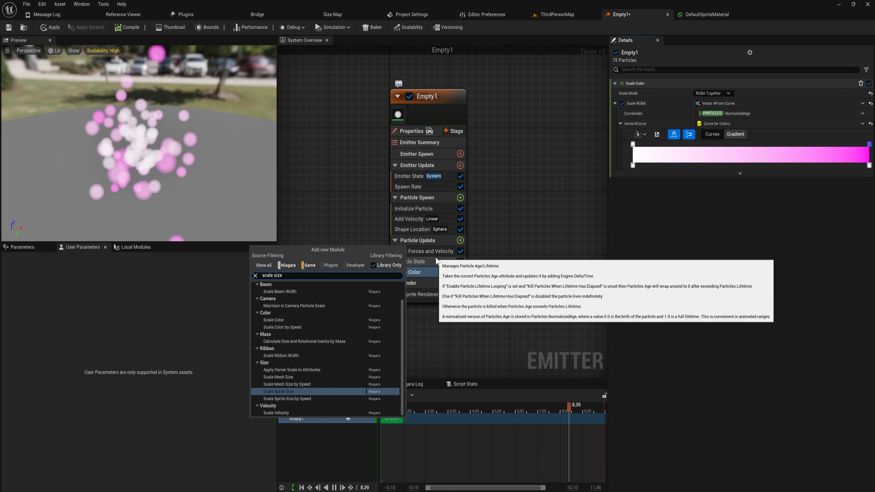
pyautogui.press('Return')
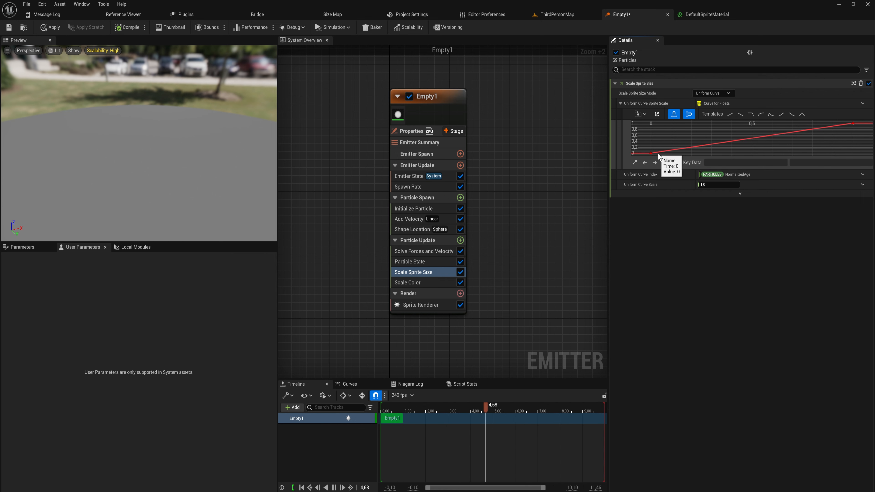
# Step: Apply the curve template that rises quickly and falls off gradually to Uniform Curve Sprite Scale, and set Uniform Curve Scale to 50
pyautogui.moveTo(852, 125)
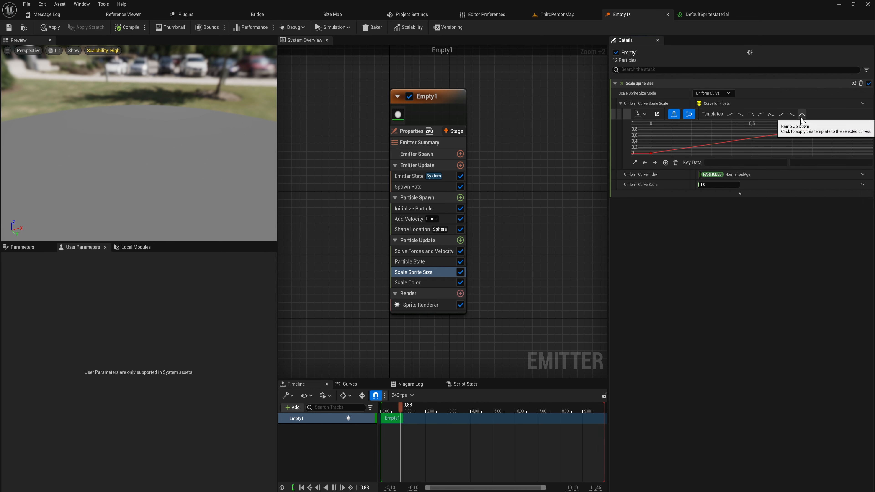
pyautogui.click(771, 114)
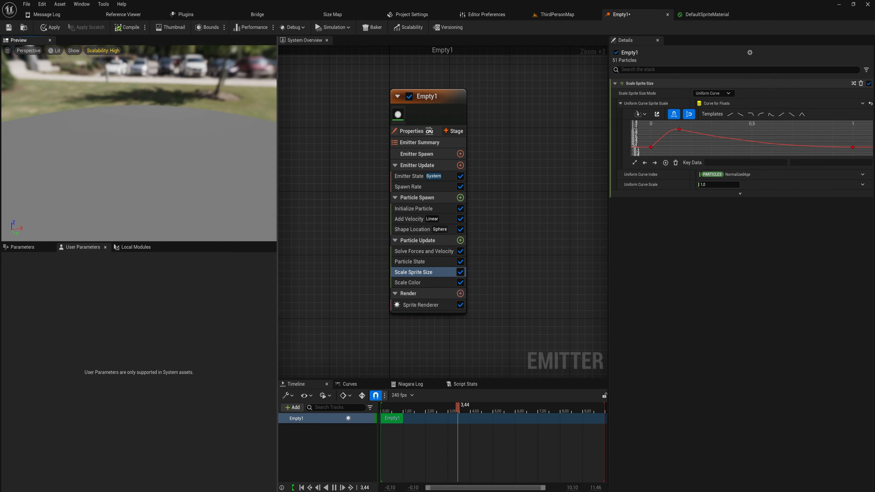
pyautogui.moveTo(232, 172)
pyautogui.mouseDown(button='right')
pyautogui.moveTo(266, 157)
pyautogui.moveTo(232, 172)
pyautogui.mouseUp(button='right')
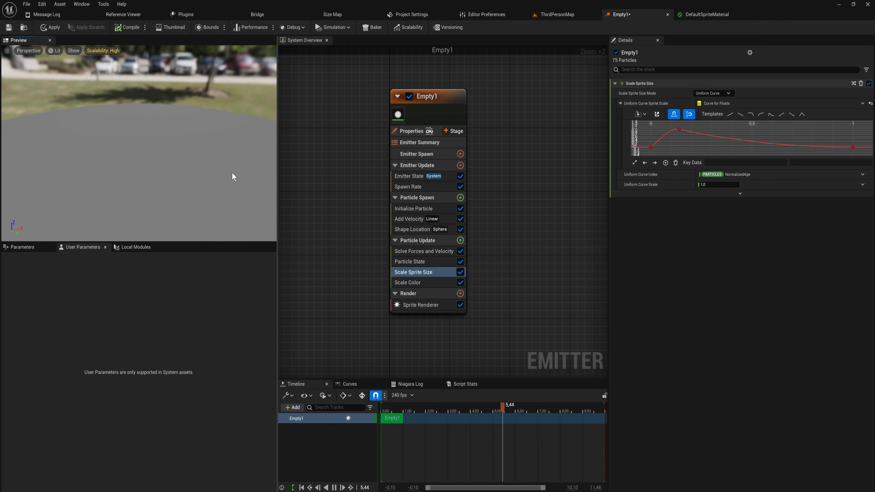
pyautogui.click(704, 185)
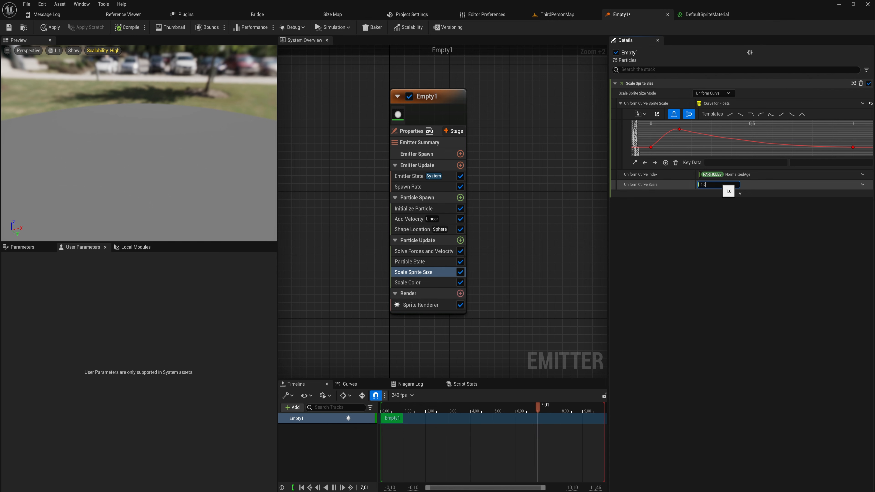
pyautogui.write('50')
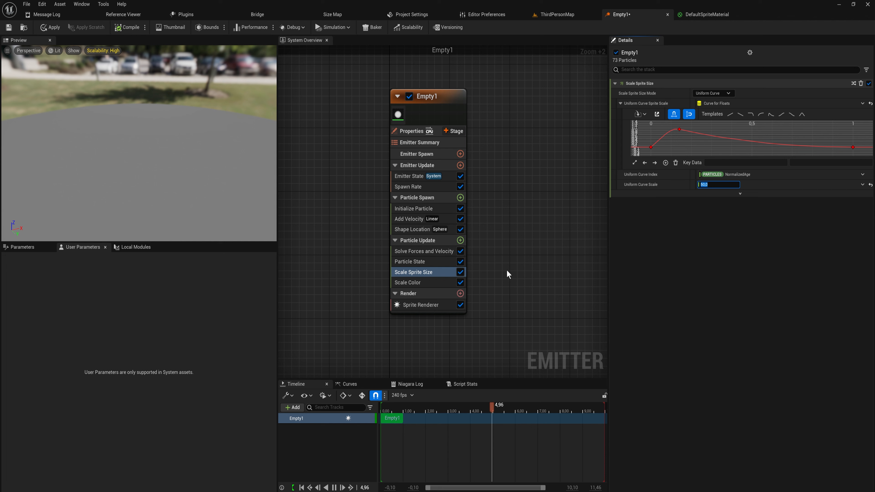
# Step: Set the Sprite Size Mode in Initialize Particle to Uniform, with a Uniform Sprite Size of 1
pyautogui.click(420, 209)
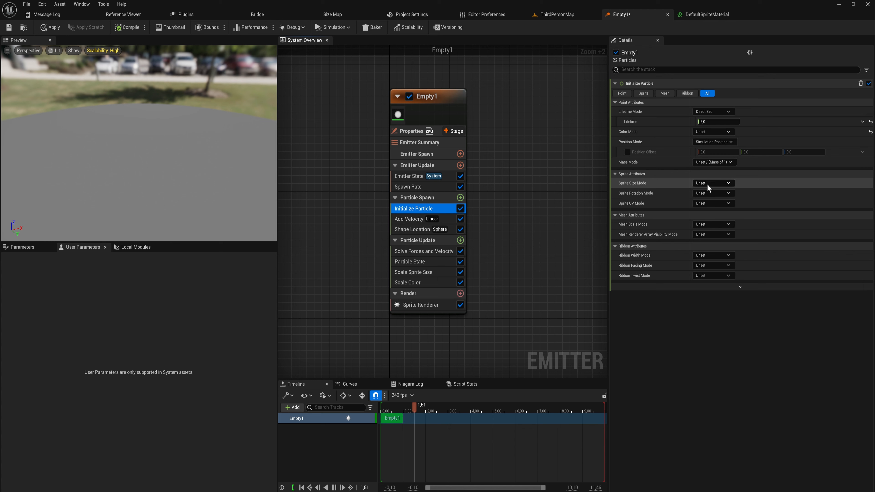
pyautogui.click(714, 184)
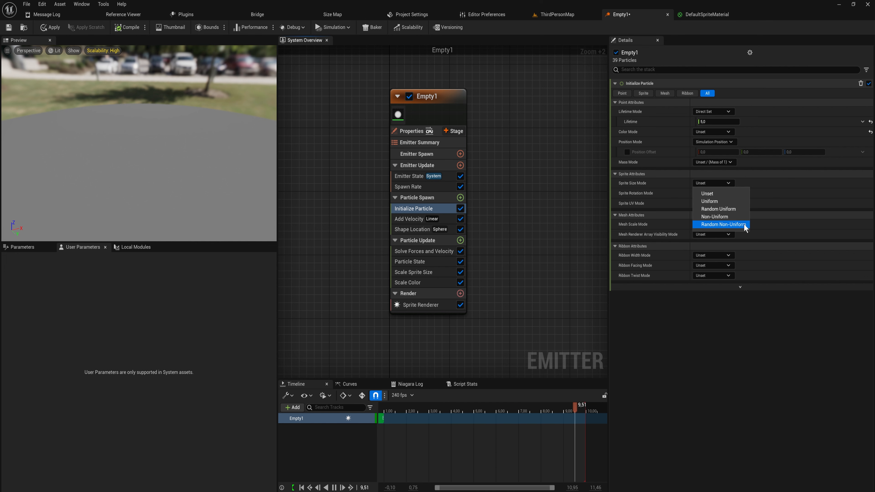
pyautogui.click(733, 202)
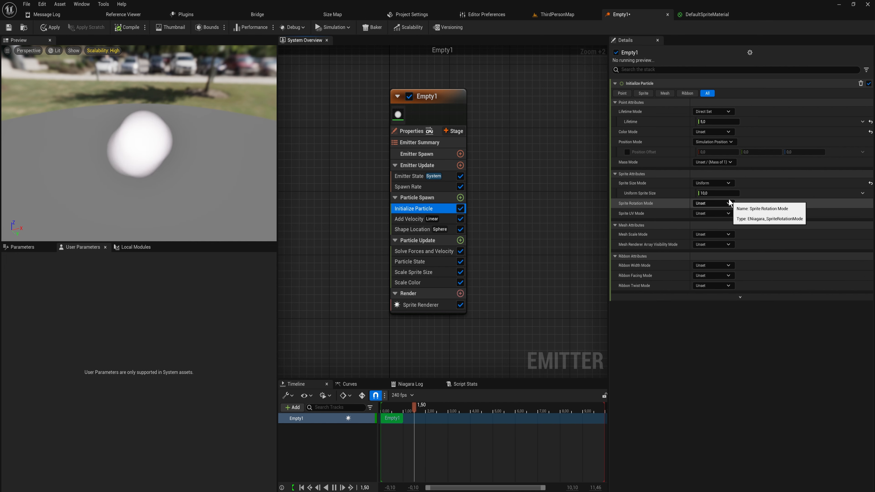
pyautogui.click(727, 193)
pyautogui.write('1')
pyautogui.press('Return')
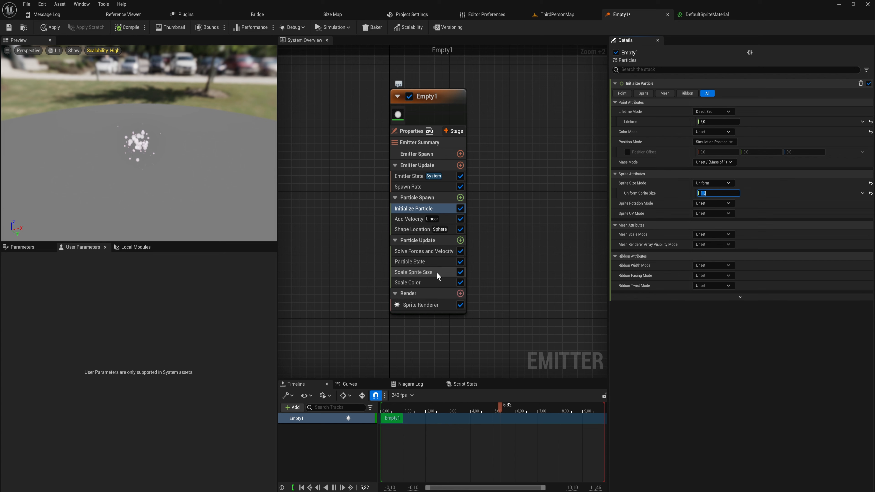
# Step: Set the Uniform Curve Scale of the Scale Sprite Size module to 5
pyautogui.click(429, 272)
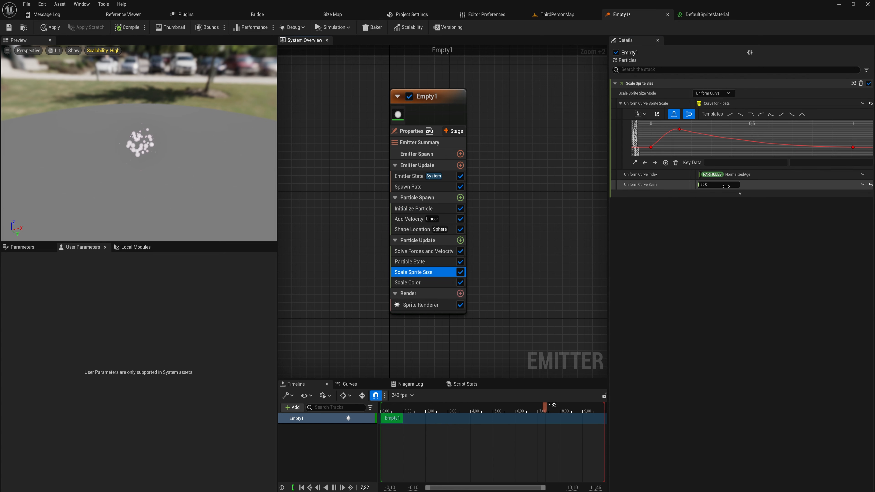
pyautogui.click(719, 184)
pyautogui.write('5')
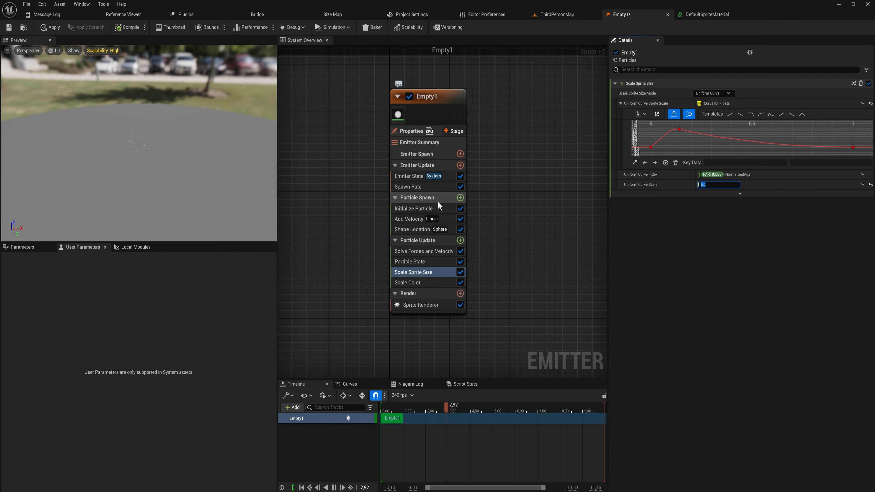
# Step: Set the Uniform Sprite Size in Initialize Particle to 10
pyautogui.click(438, 209)
pyautogui.click(718, 194)
pyautogui.write('10,0')
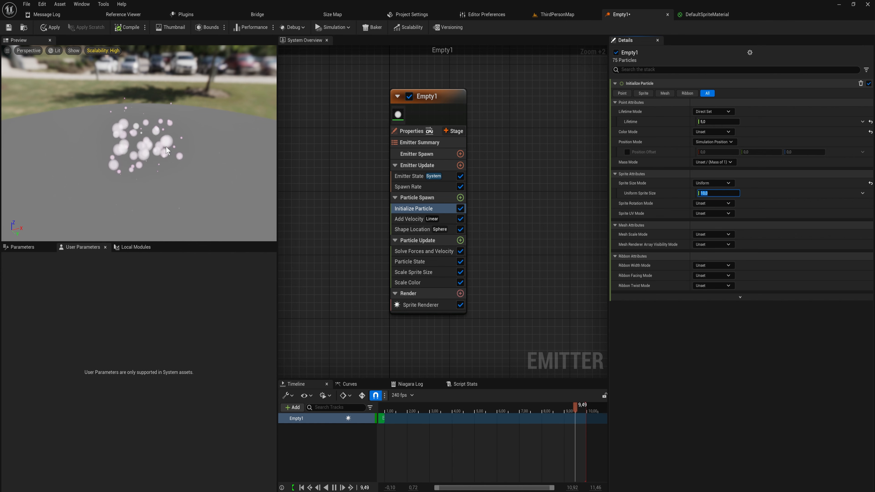
# Step: Set the Sprite Size Mode to Random Uniform, with a Uniform Sprite Size Min of 2 and Max of 25
pyautogui.click(724, 183)
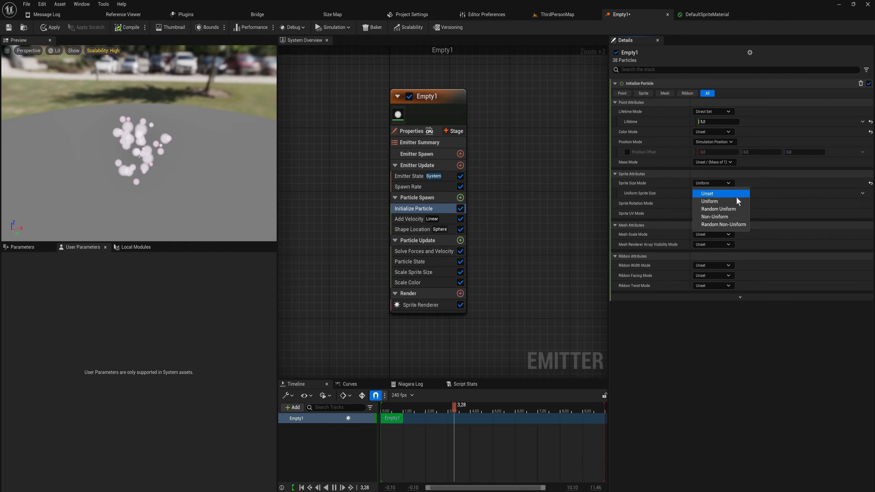
pyautogui.click(731, 209)
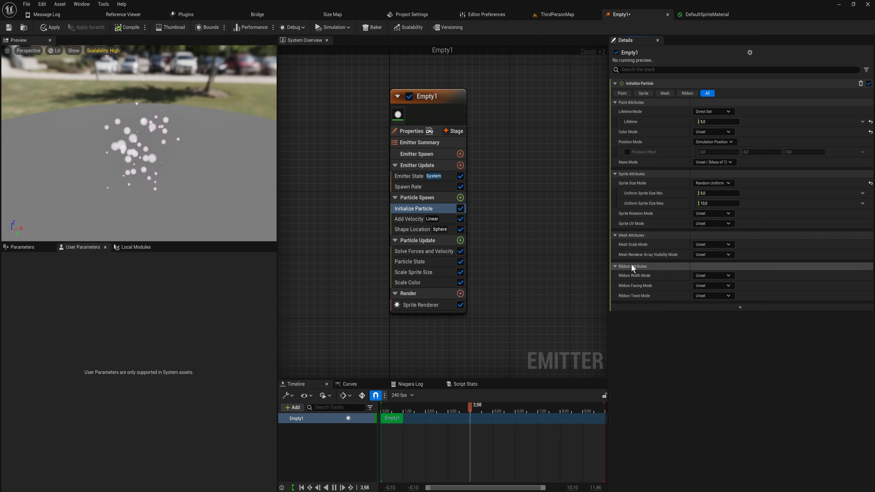
pyautogui.click(707, 193)
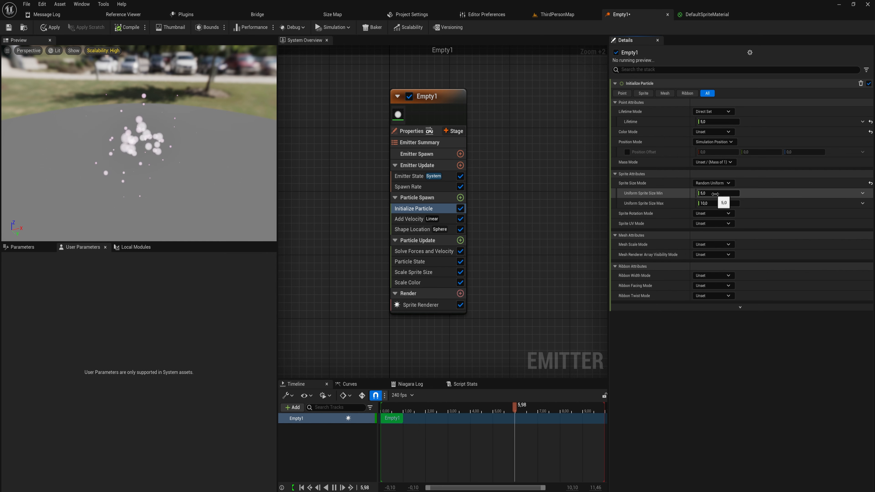
pyautogui.write('2')
pyautogui.press('Return')
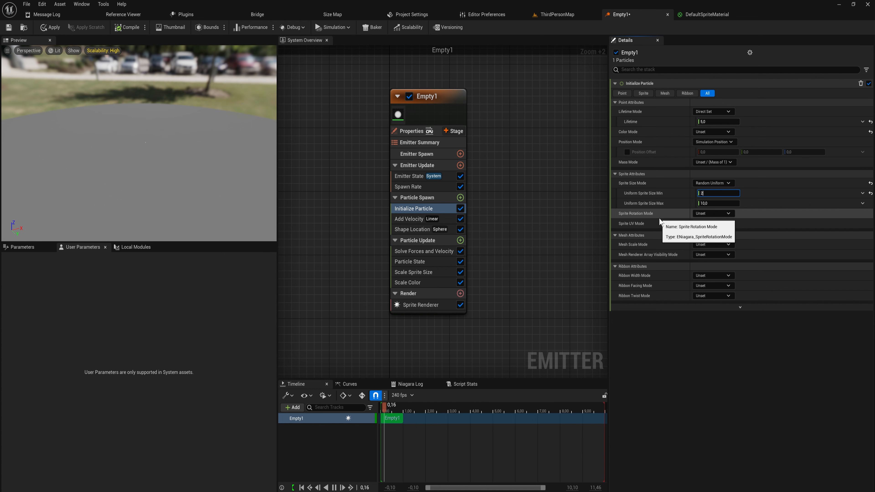
pyautogui.click(734, 203)
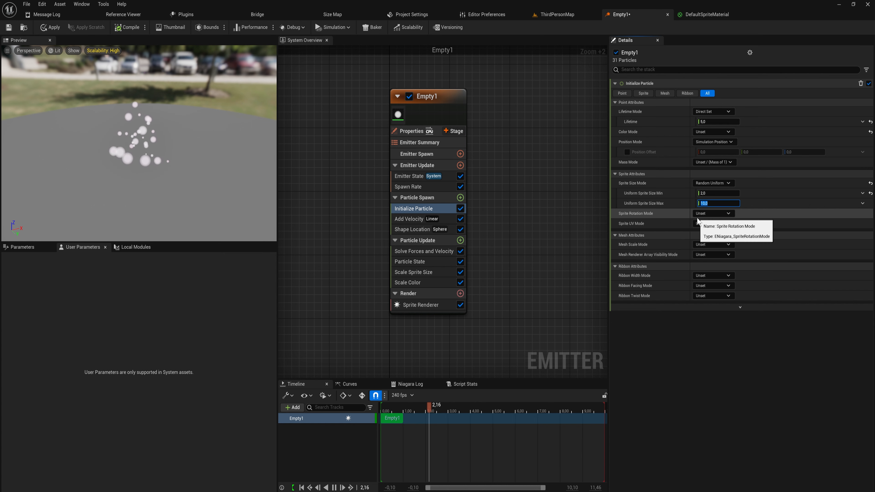
pyautogui.write('25')
pyautogui.press('Return')
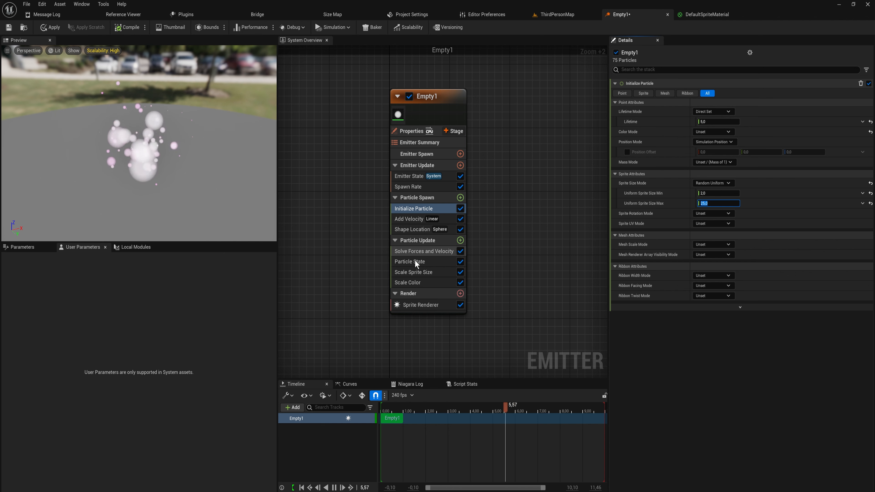
# Step: Review the Scale Sprite Size curve against Initialize Particle and raise Uniform Curve Scale to about 5.79
pyautogui.click(436, 275)
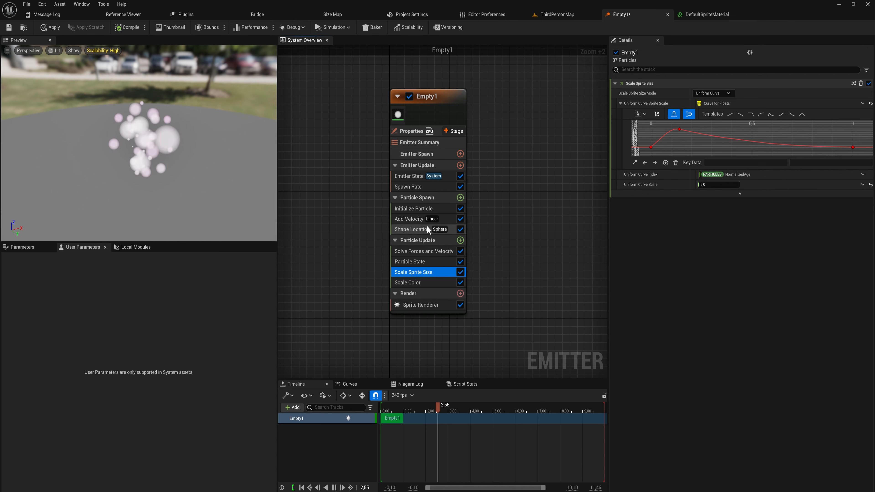
pyautogui.click(429, 210)
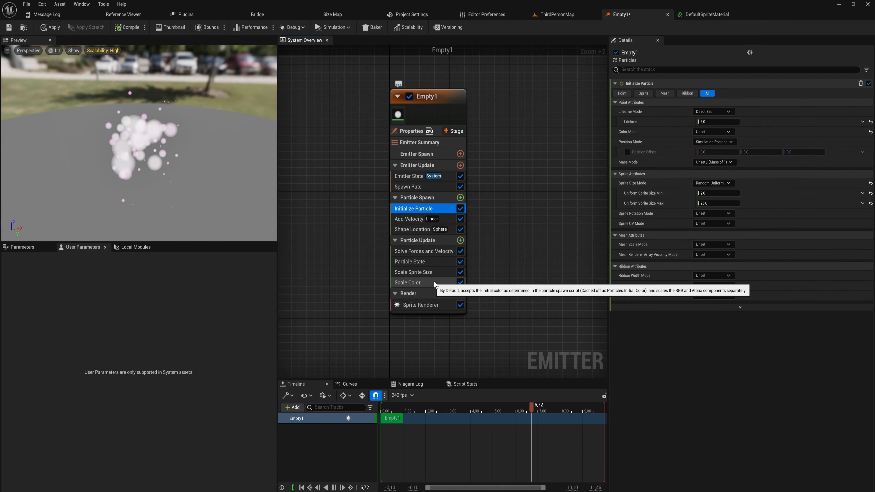
pyautogui.click(434, 273)
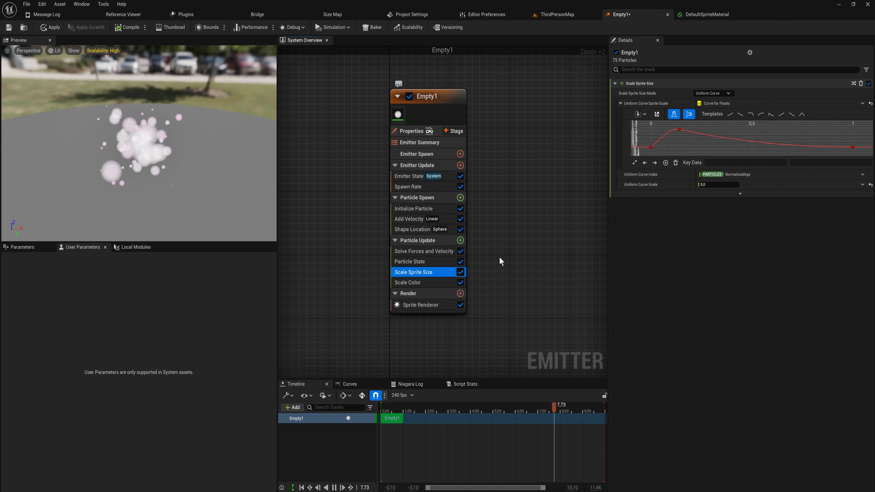
pyautogui.click(651, 147)
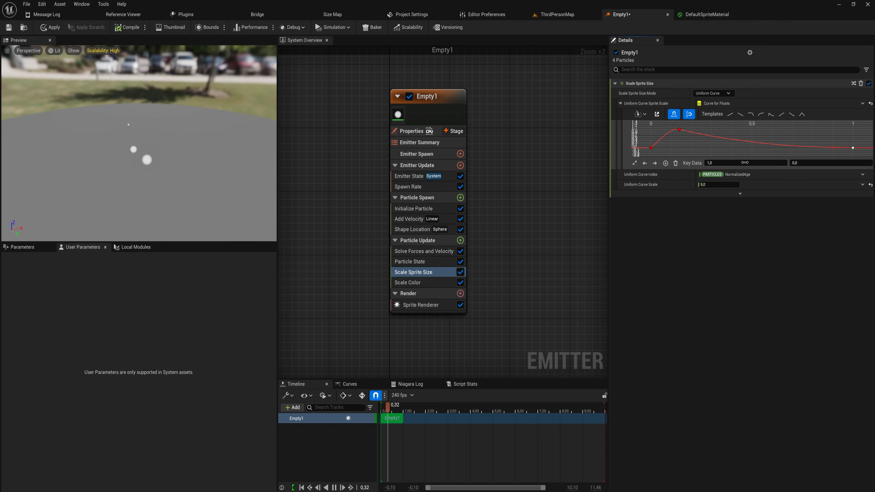
pyautogui.moveTo(712, 185)
pyautogui.mouseDown()
pyautogui.moveTo(731, 185)
pyautogui.moveTo(710, 192)
pyautogui.mouseUp()
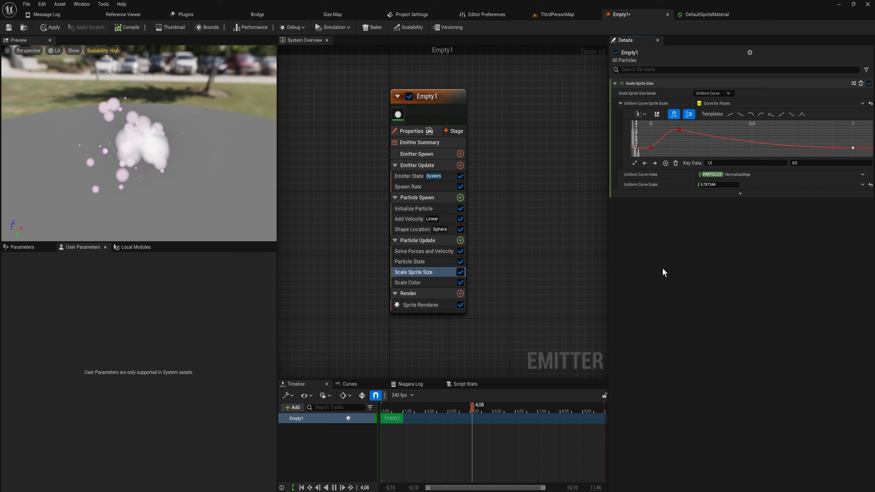
# Step: Set the Color Mode in Initialize Particle to Direct Set and pick a violet-blue color (sRGB 2B00FF)
pyautogui.click(432, 209)
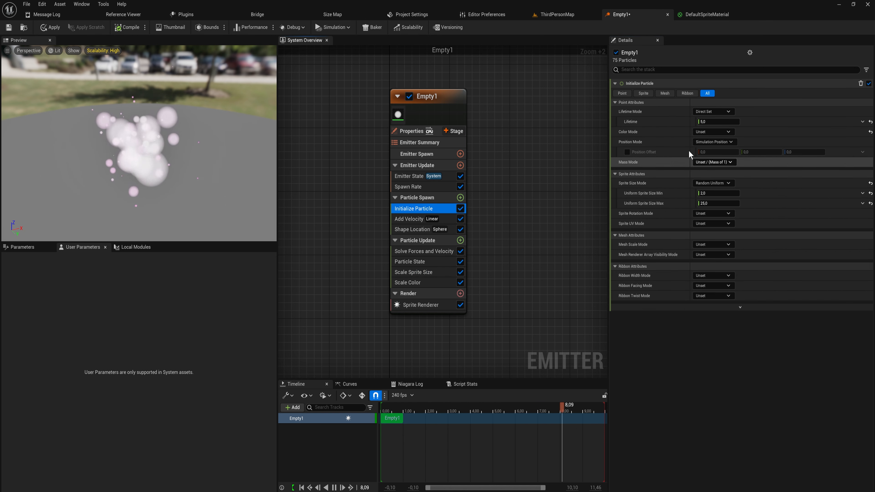
pyautogui.click(714, 132)
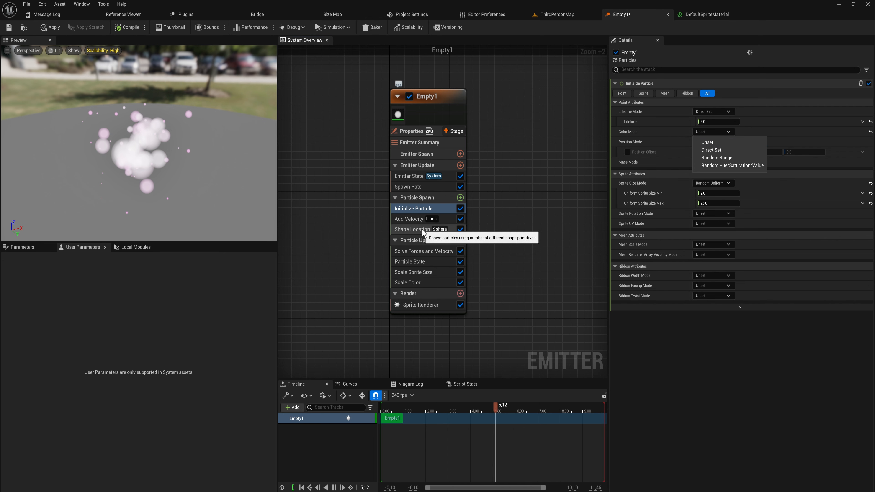
pyautogui.click(736, 150)
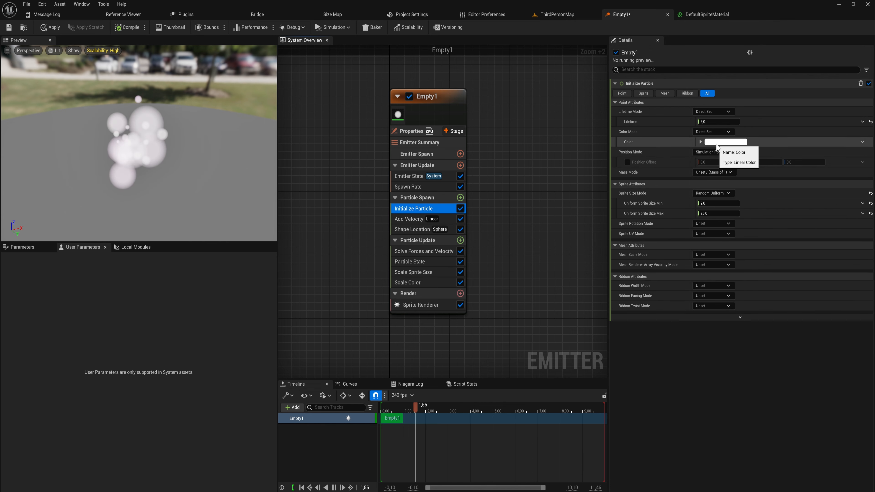
pyautogui.click(710, 142)
pyautogui.moveTo(747, 166); pyautogui.dragTo(735, 164)
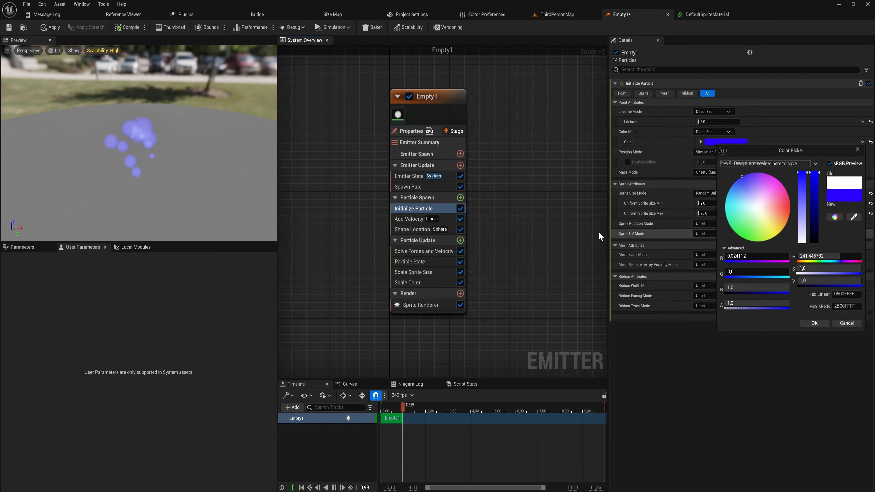
# Step: Try the Random Range and Random Hue/Saturation/Value color modes, and close the color picker
pyautogui.click(713, 132)
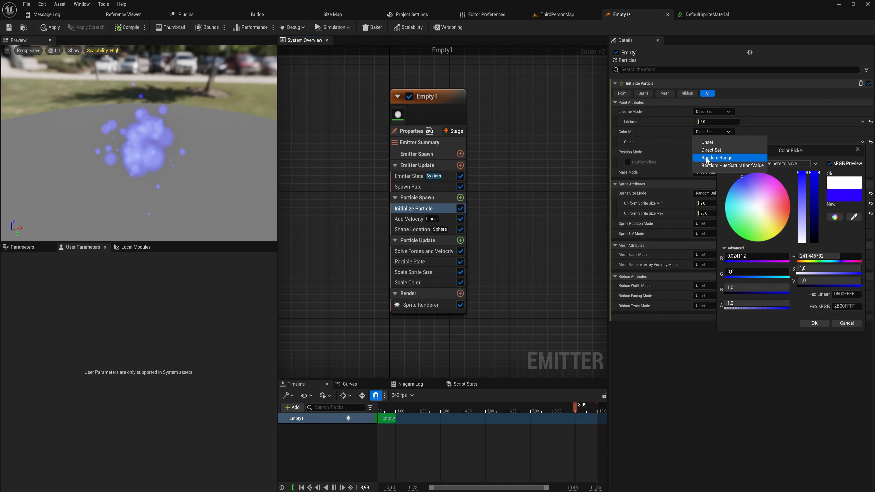
pyautogui.click(715, 158)
pyautogui.click(712, 133)
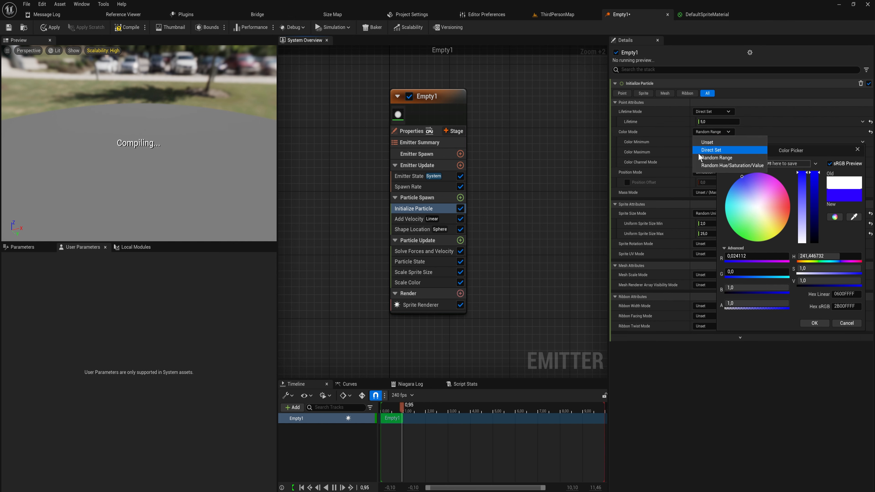
pyautogui.click(700, 163)
pyautogui.click(677, 140)
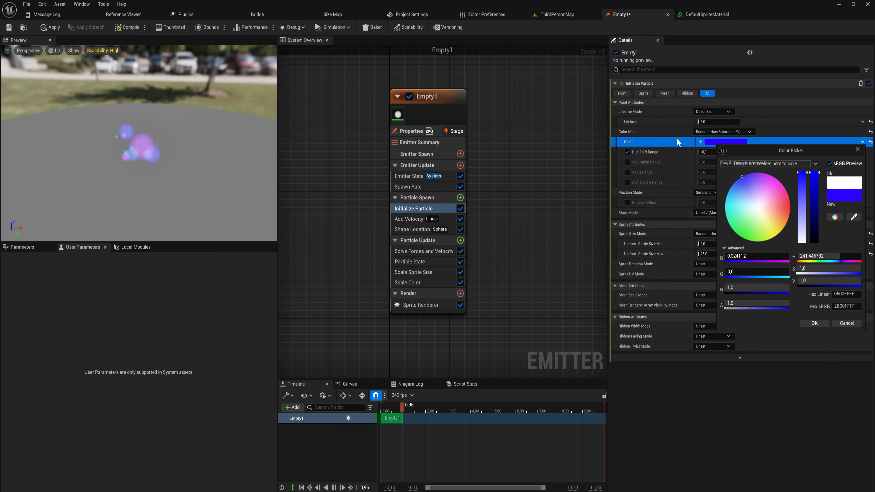
pyautogui.click(859, 151)
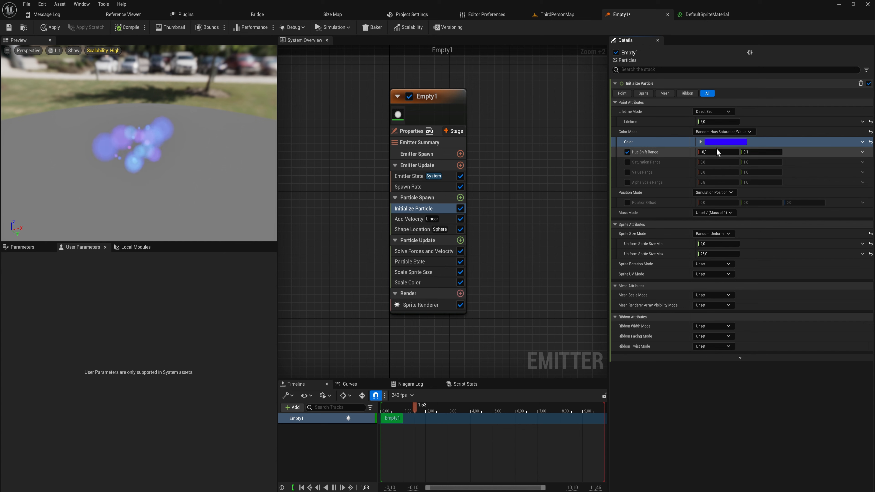
# Step: Set the Color Mode to Random Range and make Color Minimum blue (sRGB 0001FF)
pyautogui.click(709, 130)
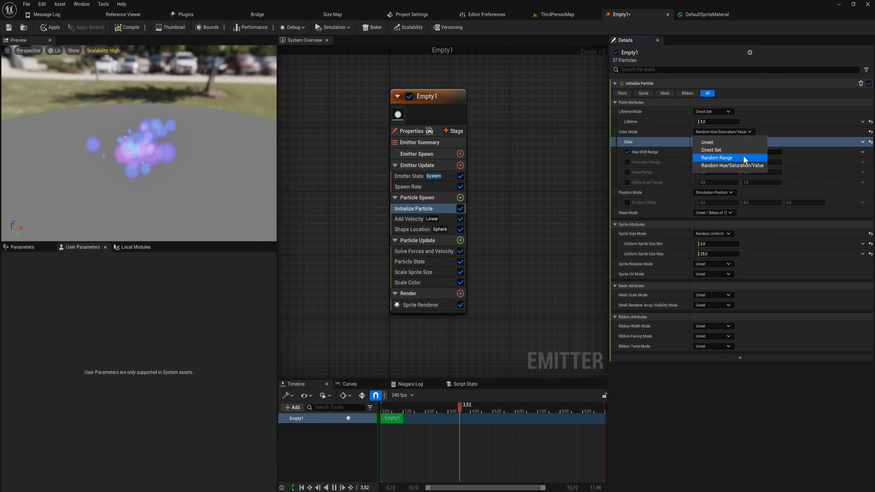
pyautogui.click(744, 157)
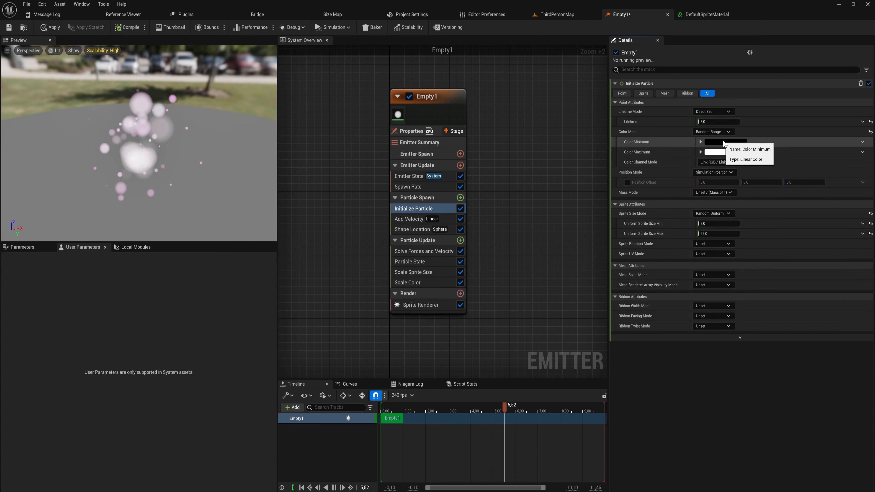
pyautogui.click(726, 142)
pyautogui.click(747, 174)
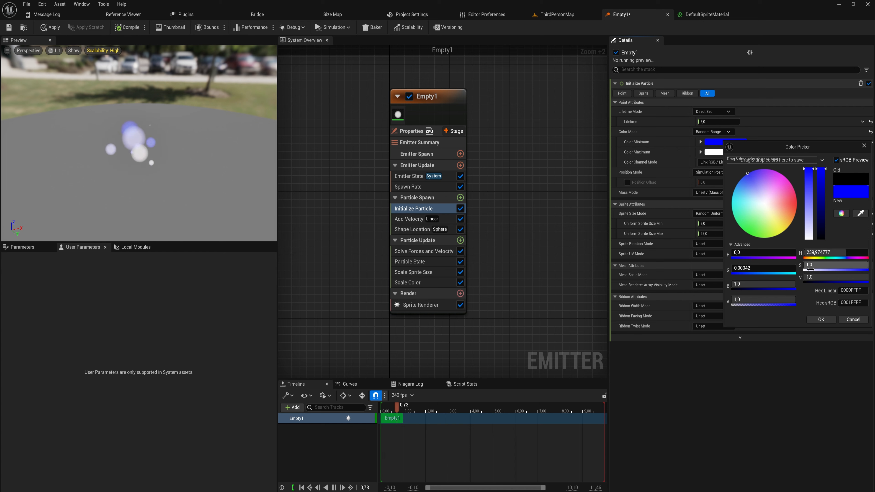
pyautogui.click(822, 319)
# Step: Set Color Maximum of the Initialize Particle color range to yellow (sRGB F8FF00)
pyautogui.click(738, 152)
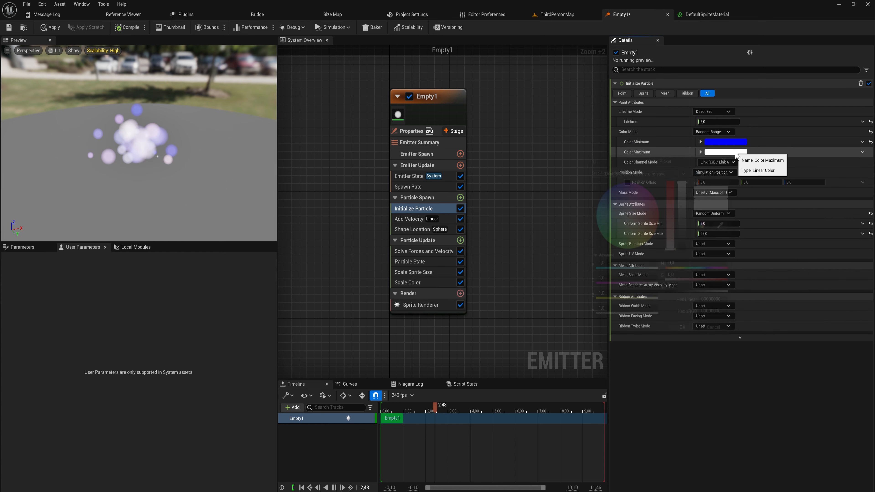
pyautogui.click(640, 246)
pyautogui.moveTo(642, 251); pyautogui.dragTo(647, 258)
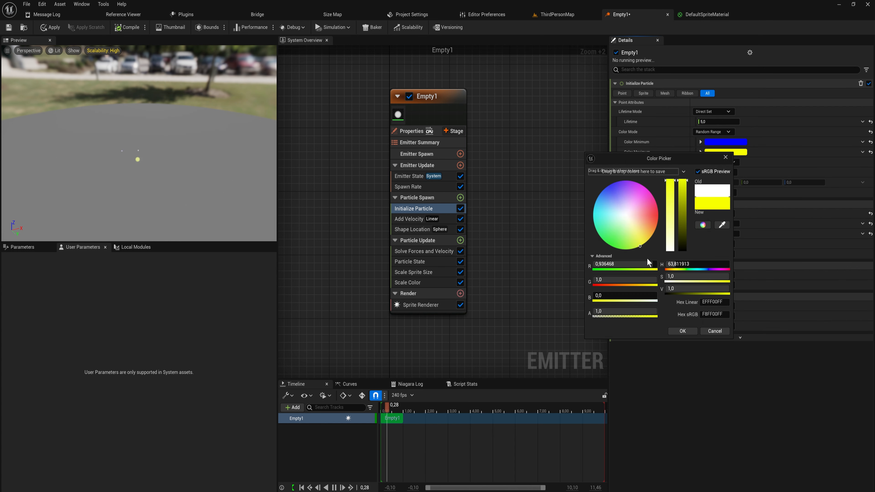
pyautogui.click(683, 331)
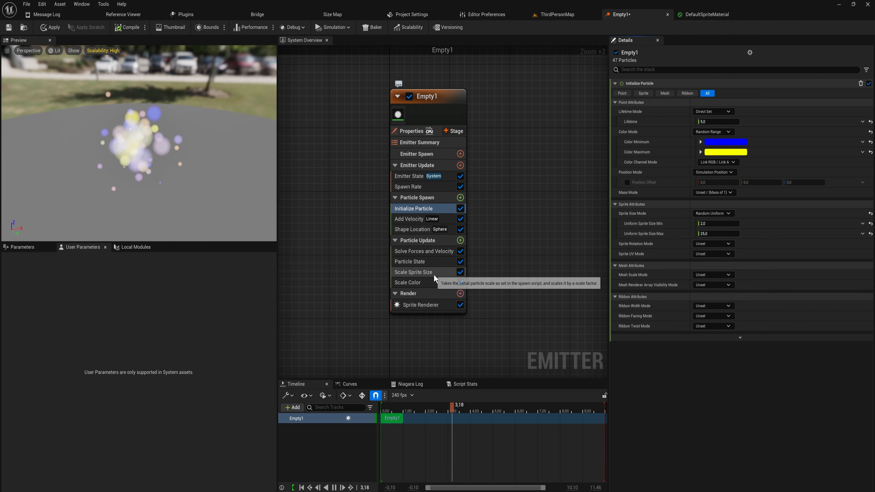
# Step: Check the Scale Color gradient and the Sprite Renderer settings, and disable the Sprite Renderer in the Render group
pyautogui.click(419, 282)
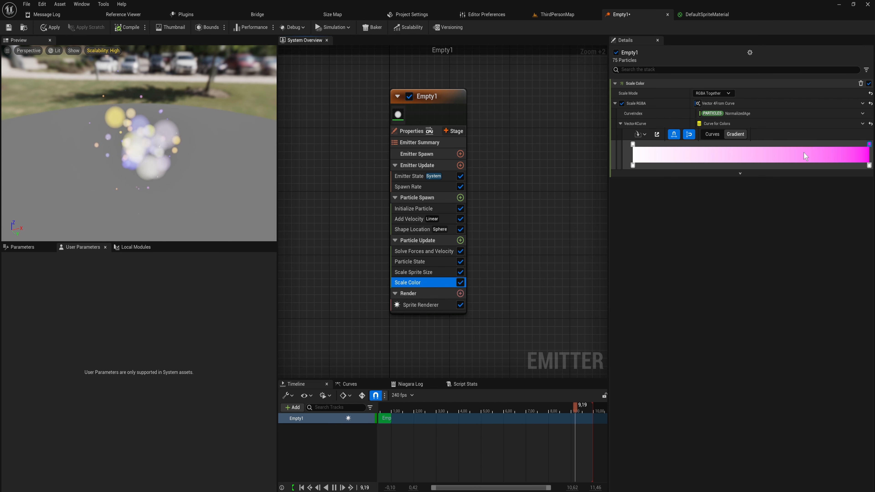
pyautogui.click(448, 305)
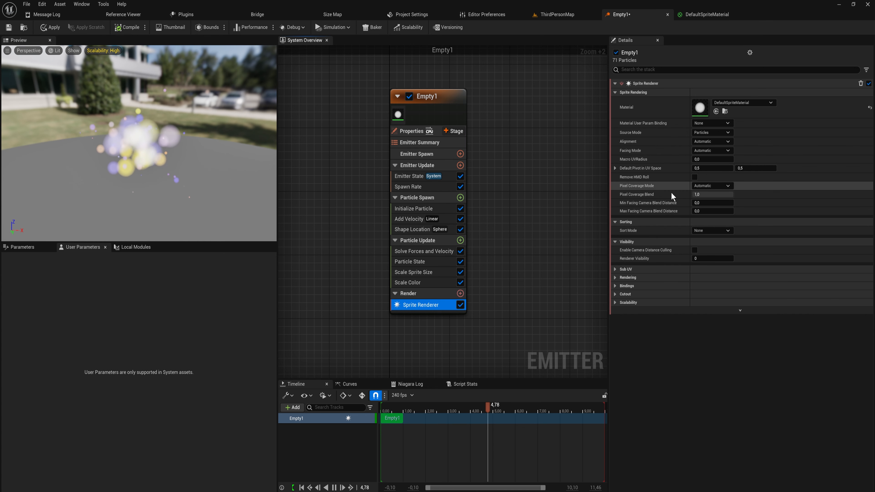
pyautogui.click(459, 305)
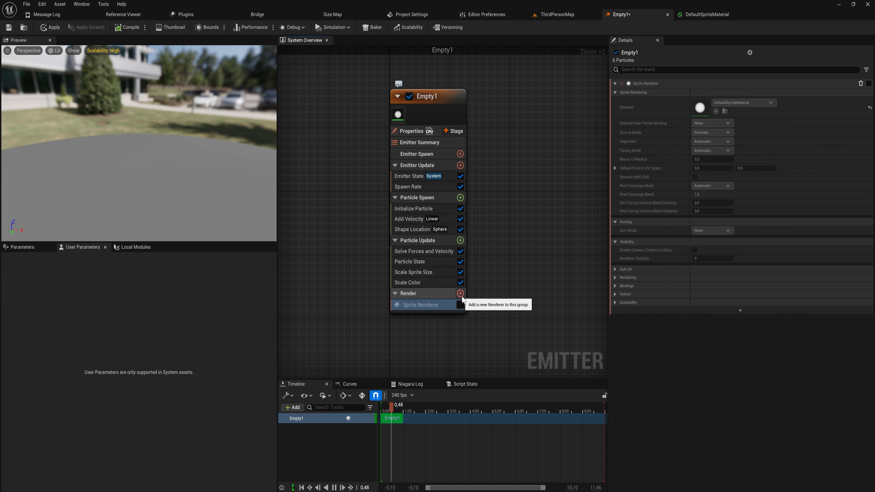
# Step: Add a Mesh Renderer to the Render group of the Empty1 emitter
pyautogui.click(460, 294)
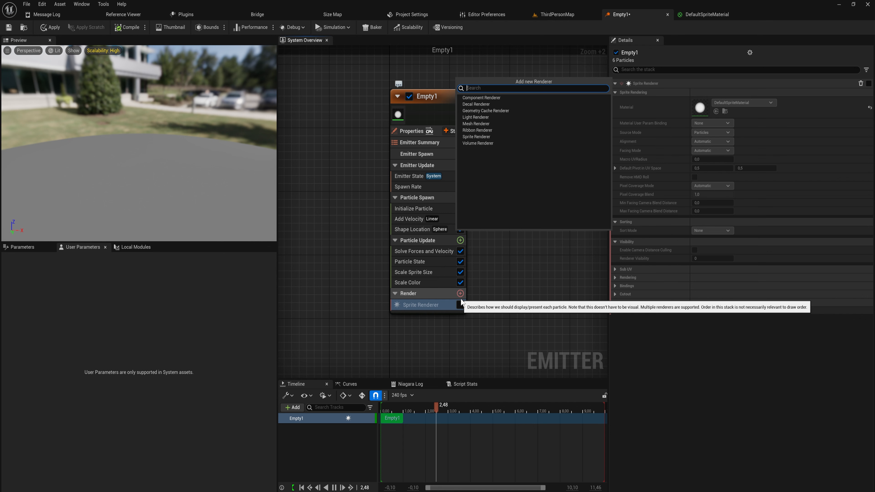
pyautogui.write('mesh')
pyautogui.press('Return')
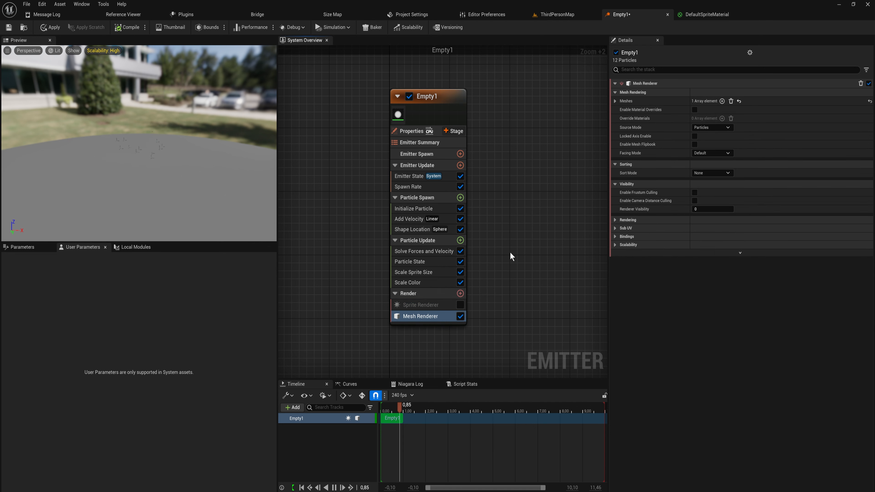
# Step: Assign the Shape_Cube static mesh to the first entry of the Mesh Renderer's Meshes array and view the cubes in the preview
pyautogui.click(615, 101)
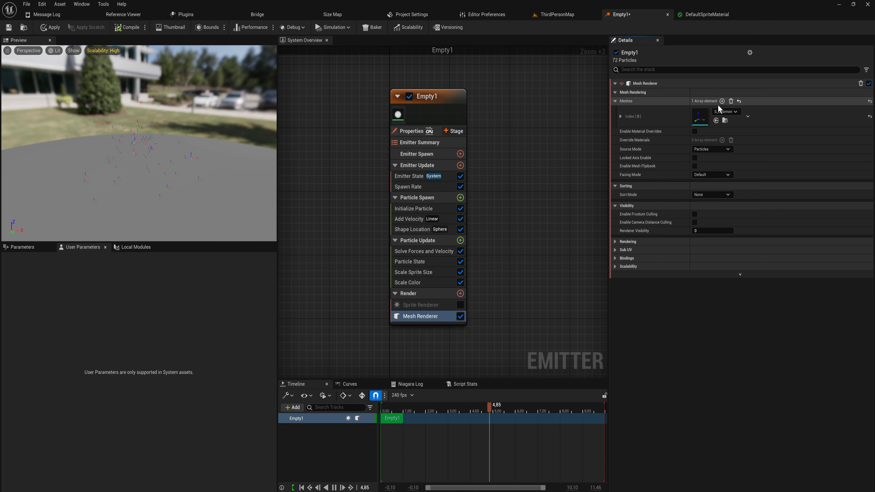
pyautogui.click(731, 112)
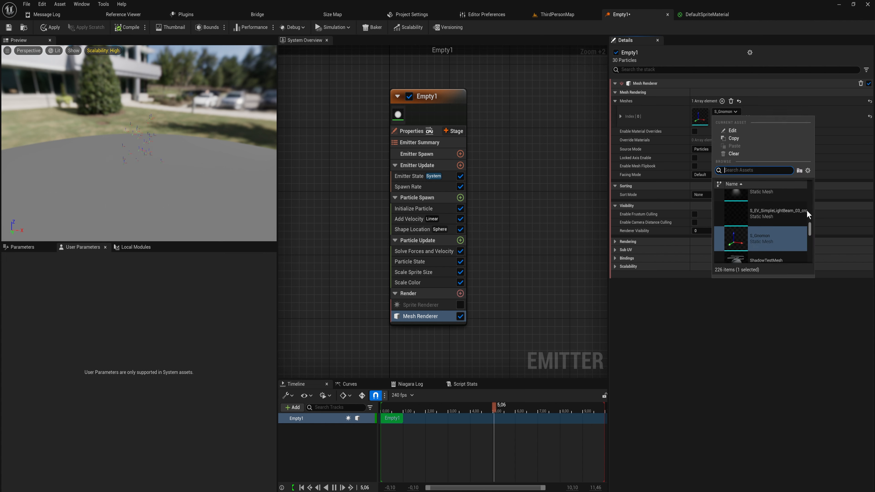
pyautogui.write('cube')
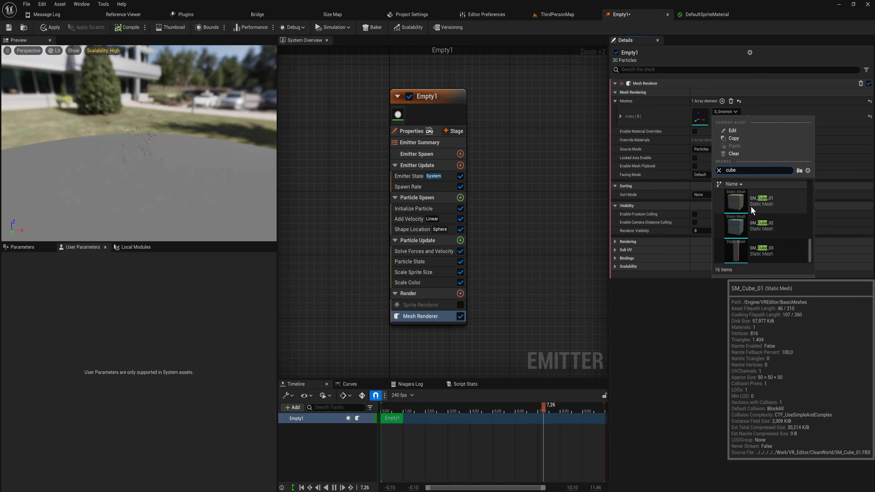
pyautogui.moveTo(811, 250); pyautogui.dragTo(815, 232)
pyautogui.click(782, 228)
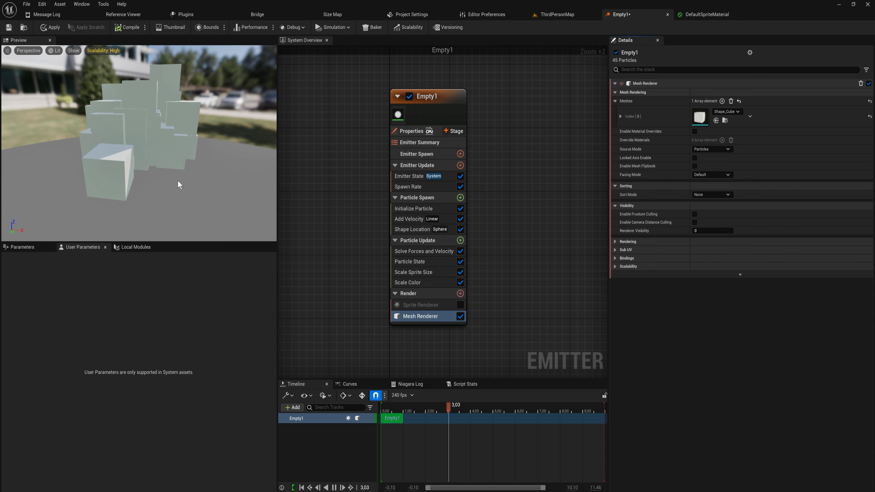
pyautogui.moveTo(215, 189)
pyautogui.mouseDown()
pyautogui.moveTo(275, 190)
pyautogui.moveTo(231, 193)
pyautogui.mouseUp()
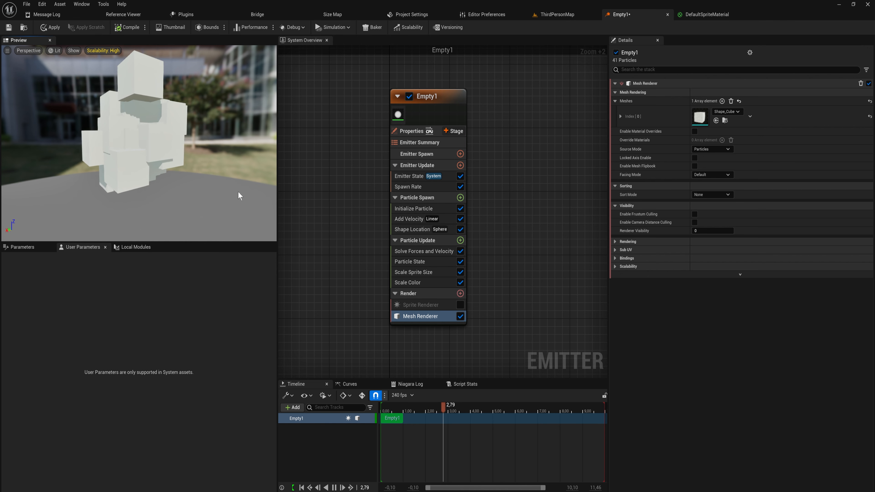
# Step: Add a Scale Mesh Size module to the Particle Update group
pyautogui.click(460, 240)
pyautogui.write('mesh size')
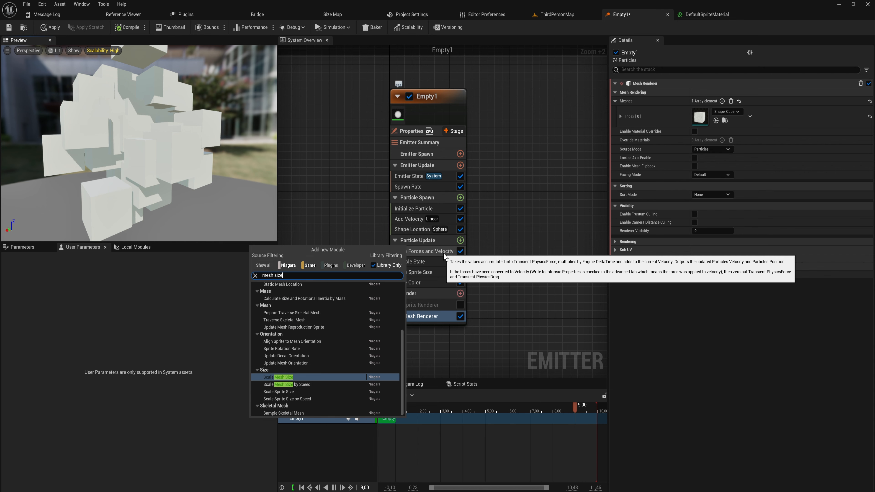
pyautogui.press('Return')
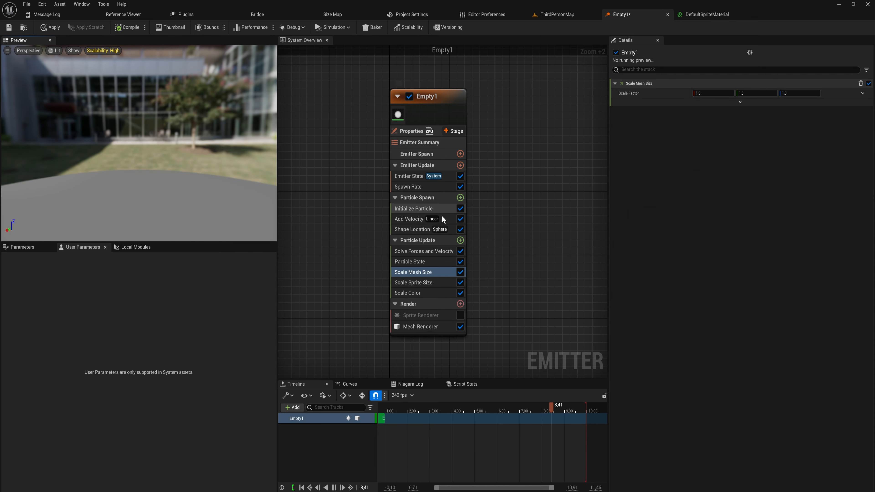
# Step: Set the Mesh Scale Mode in Initialize Particle to Uniform
pyautogui.click(434, 208)
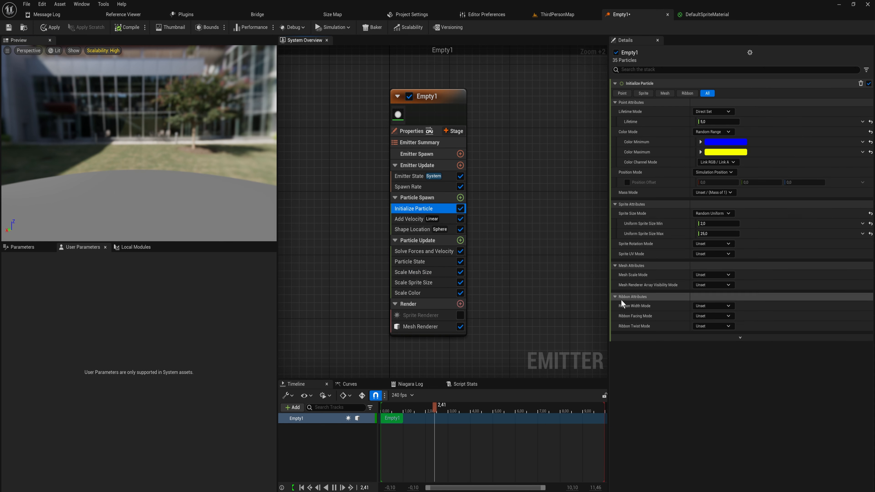
pyautogui.click(706, 274)
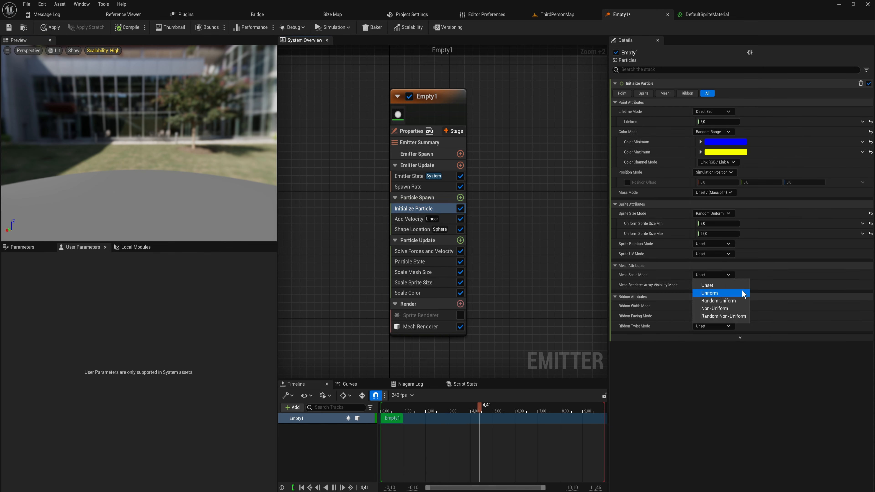
pyautogui.click(741, 293)
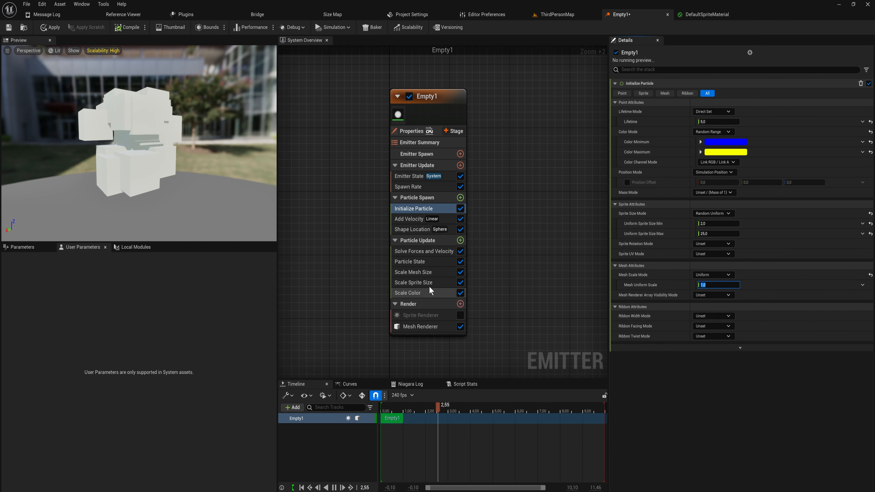
# Step: Drive the Scale Factor of Scale Mesh Size with a Vector from Curve input and view the shrinking cubes
pyautogui.click(431, 292)
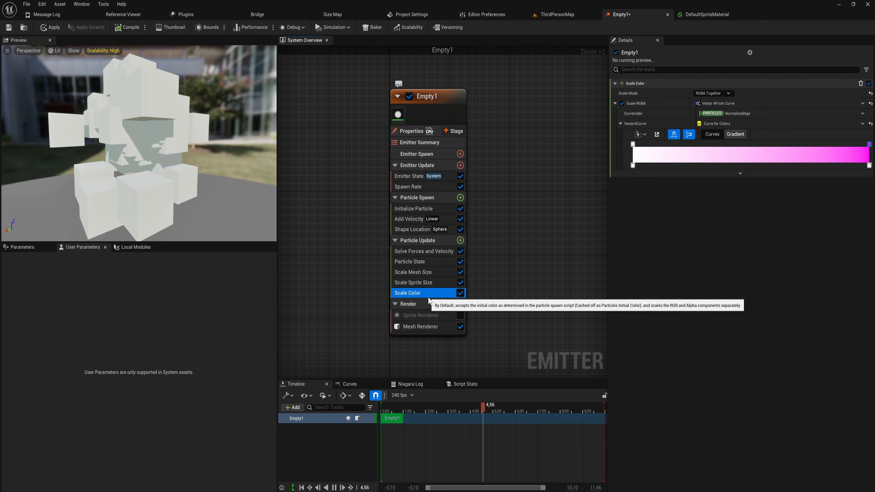
pyautogui.click(427, 271)
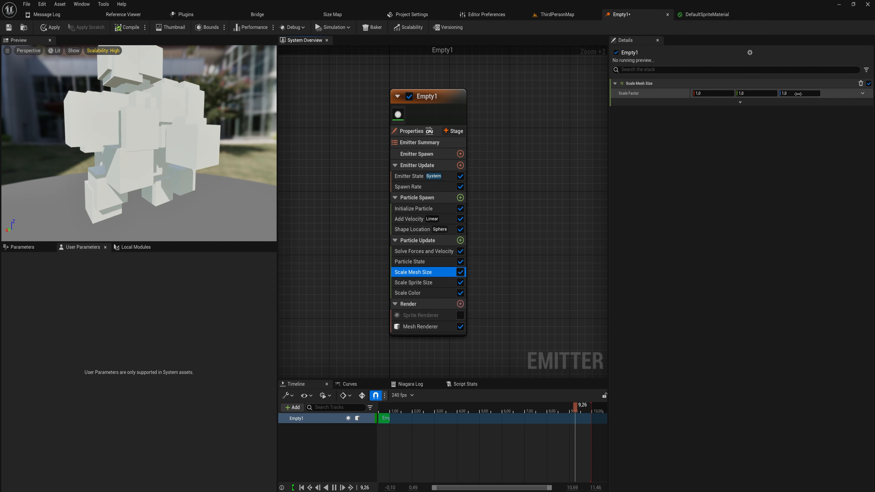
pyautogui.click(863, 94)
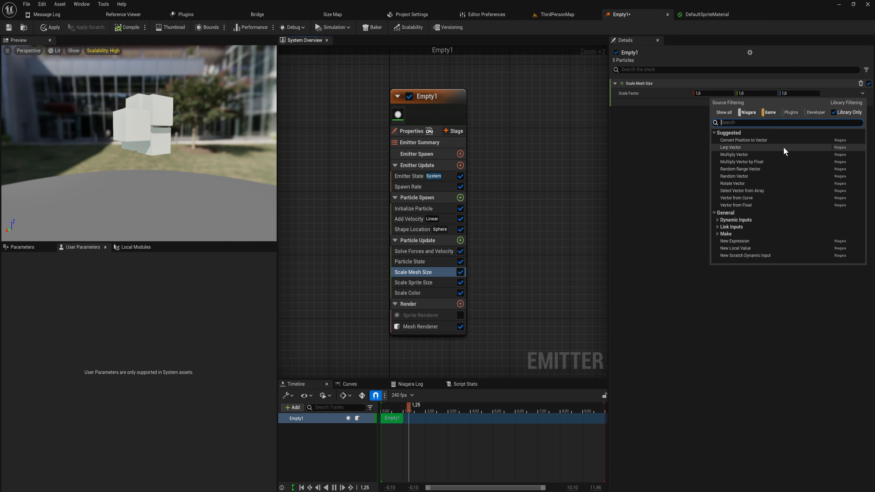
pyautogui.write('cur')
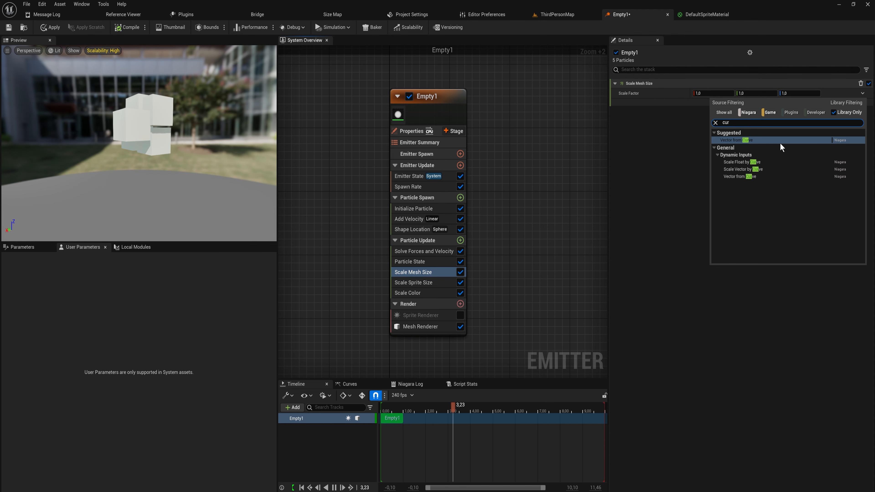
pyautogui.click(785, 140)
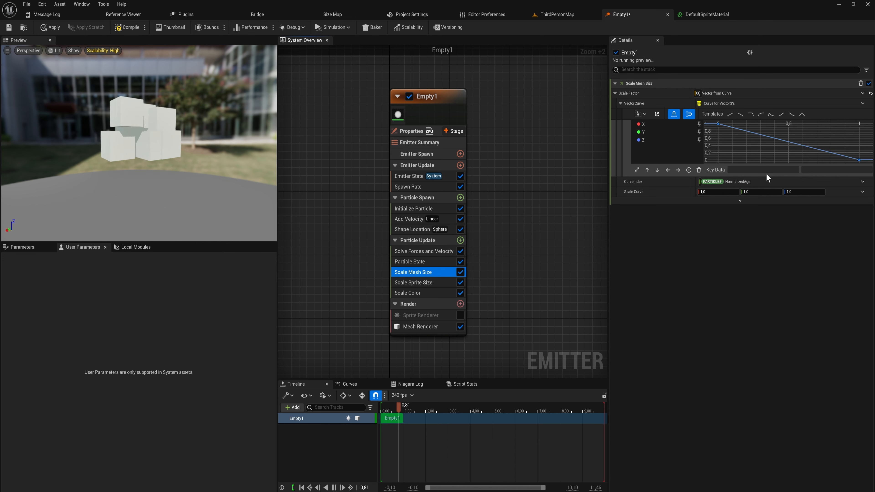
pyautogui.moveTo(181, 164); pyautogui.dragTo(81, 170)
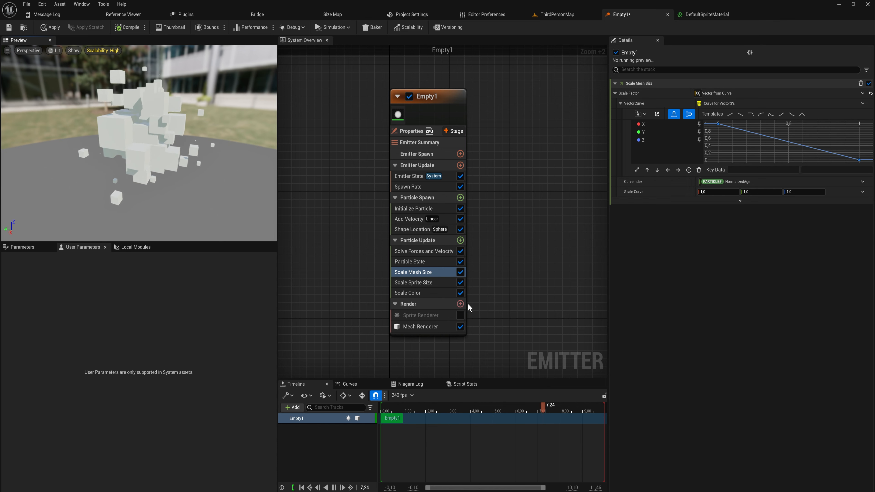
# Step: Try the Camera Position facing mode on the Mesh Renderer and orbit the preview around the cubes
pyautogui.click(427, 327)
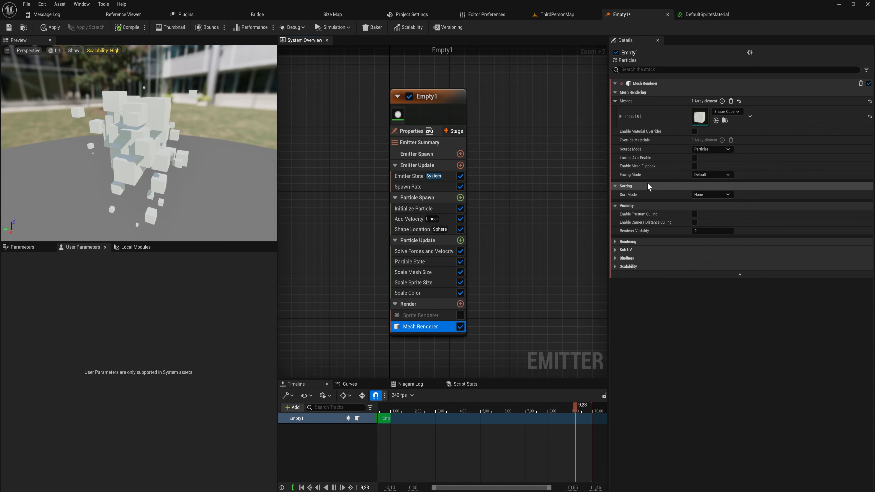
pyautogui.click(721, 194)
pyautogui.click(735, 177)
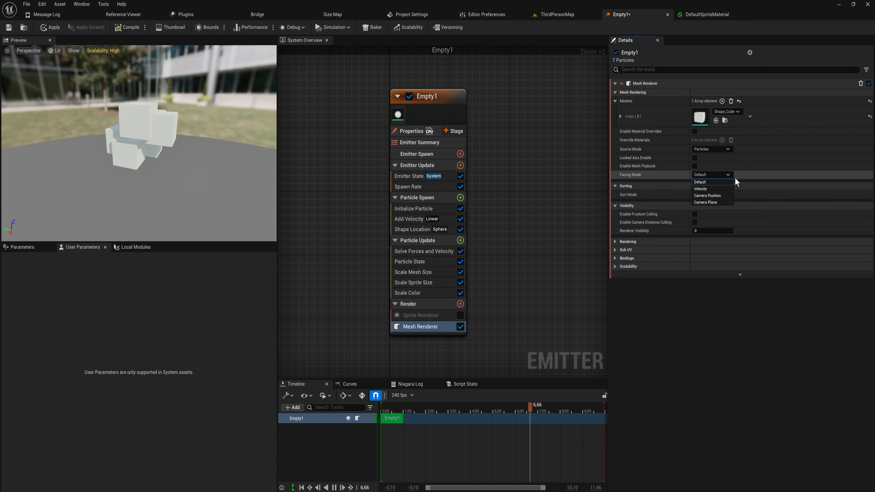
pyautogui.click(723, 175)
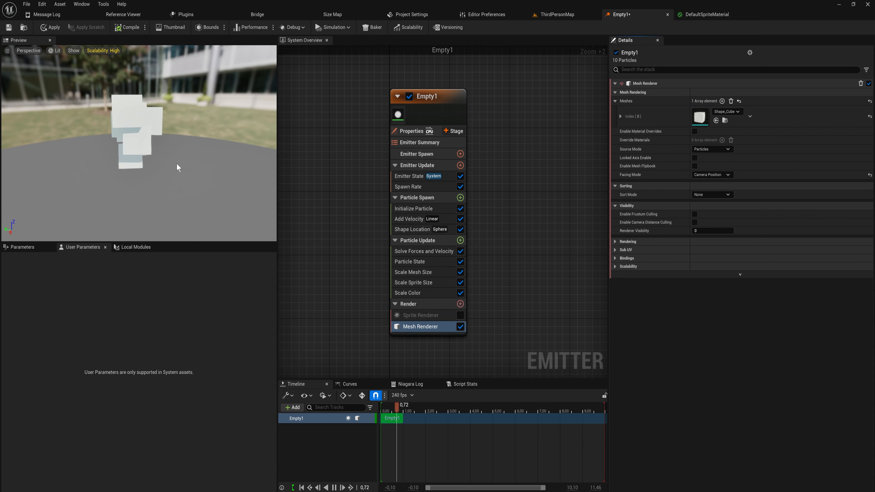
pyautogui.moveTo(178, 167); pyautogui.dragTo(277, 180)
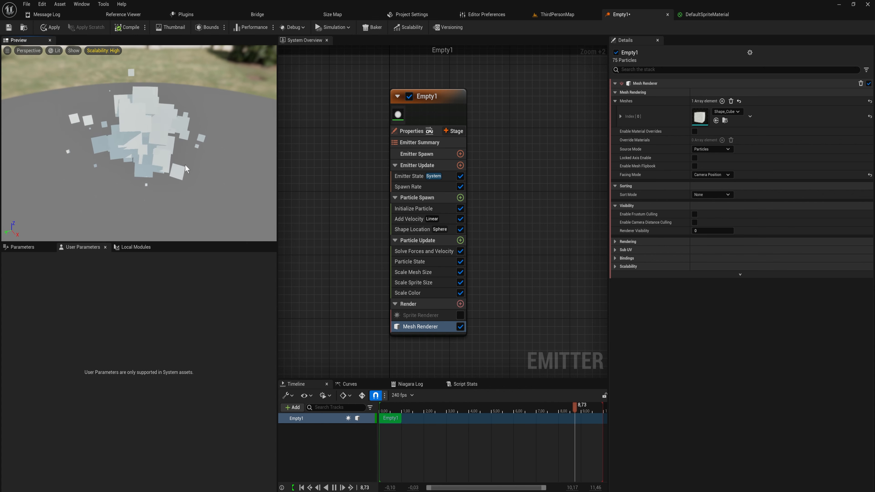
# Step: Compare the Mesh Renderer's Camera Plane facing mode with Camera Position in the preview, ending on Camera Plane
pyautogui.click(721, 174)
pyautogui.click(722, 207)
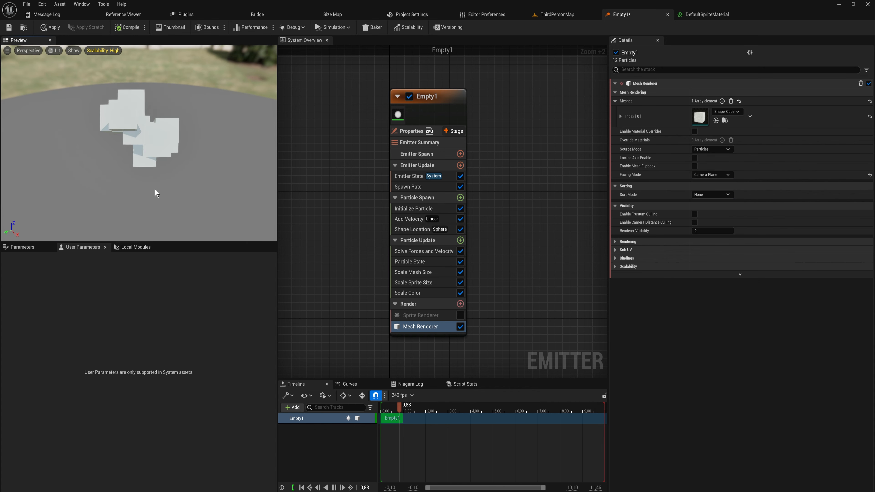
pyautogui.moveTo(185, 171); pyautogui.dragTo(185, 171)
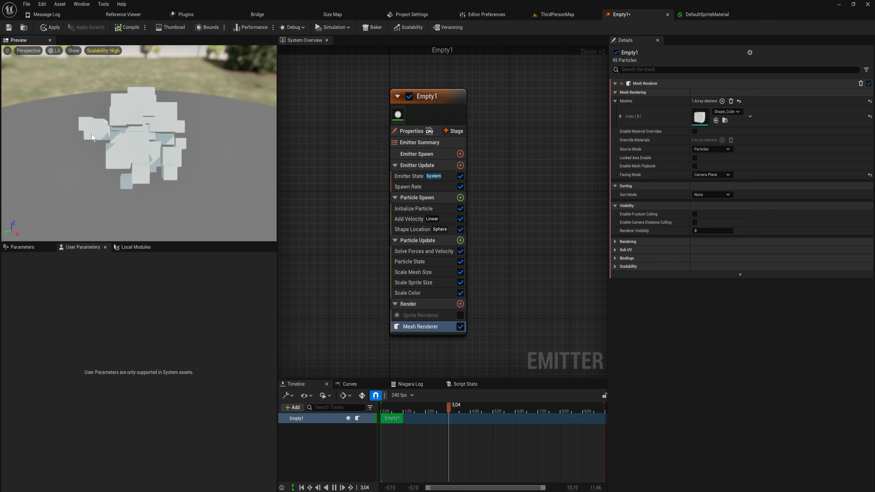
pyautogui.click(720, 175)
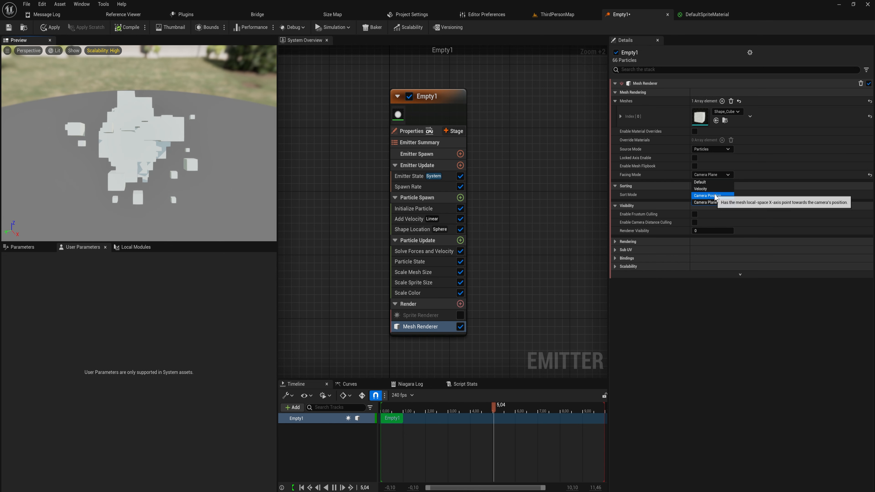
pyautogui.click(708, 196)
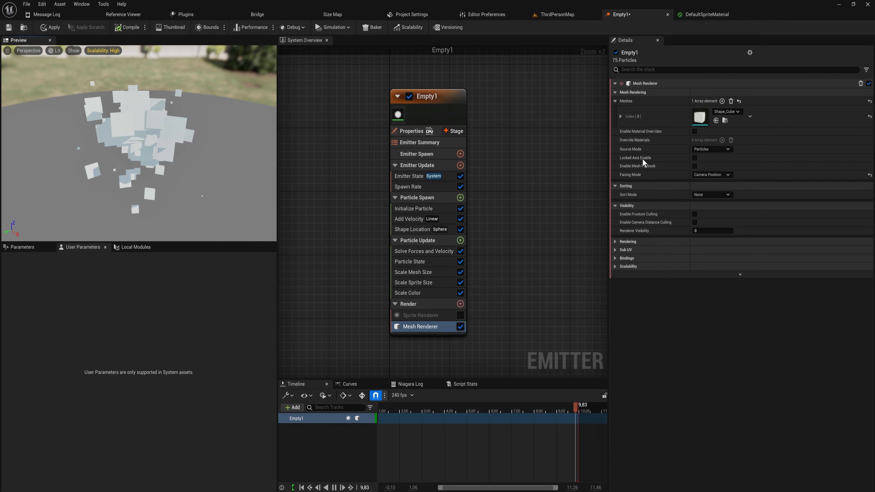
pyautogui.click(713, 175)
pyautogui.click(705, 199)
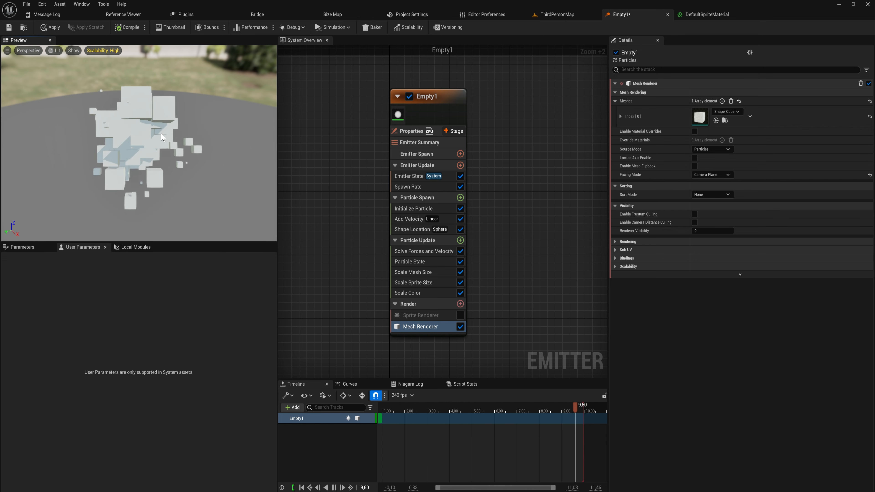
# Step: Set the Mesh Renderer's Facing Mode to Velocity and inspect the cubes from several angles
pyautogui.click(721, 174)
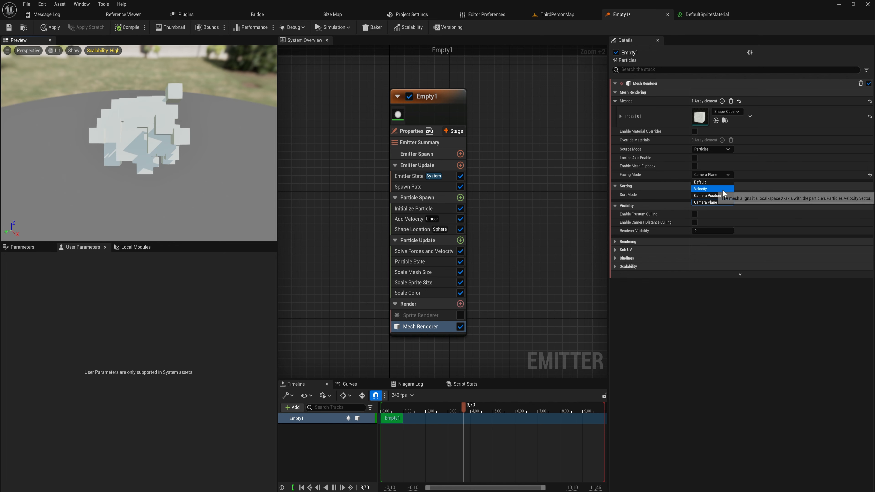
pyautogui.click(704, 189)
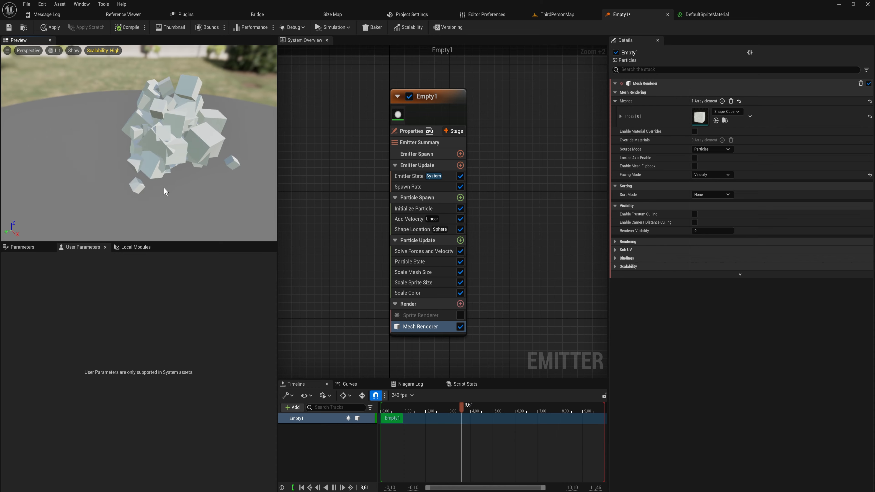
pyautogui.moveTo(163, 187); pyautogui.dragTo(5, 174)
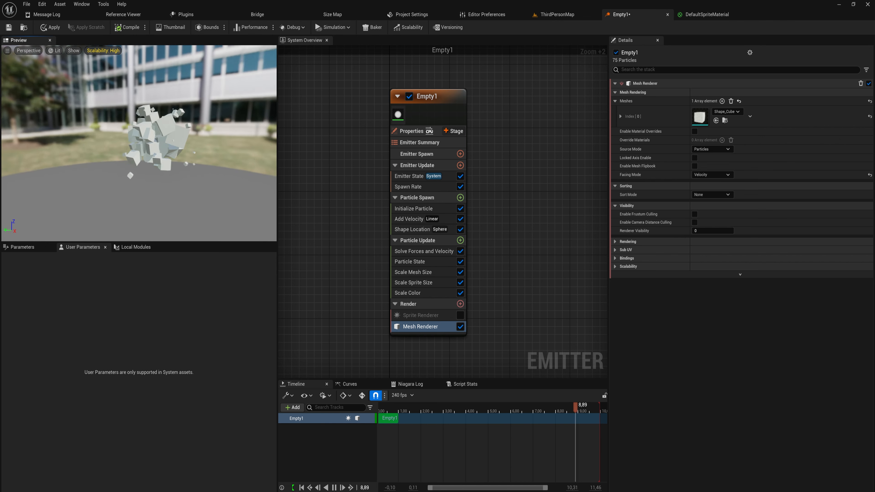
pyautogui.moveTo(196, 193); pyautogui.dragTo(151, 198)
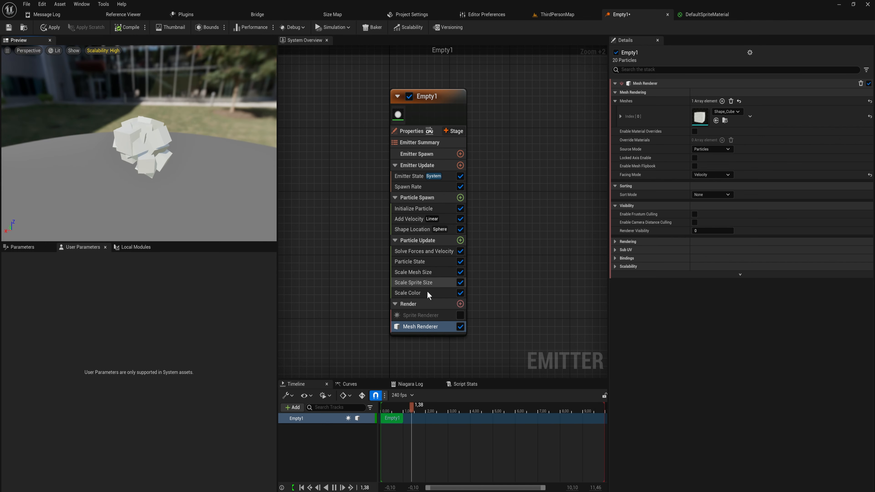
# Step: Re-enable the Sprite Renderer alongside the Mesh Renderer and inspect the combined particles in the preview
pyautogui.click(461, 316)
pyautogui.moveTo(161, 161); pyautogui.dragTo(37, 172)
pyautogui.moveTo(152, 225)
pyautogui.mouseDown()
pyautogui.moveTo(142, 228)
pyautogui.moveTo(152, 226)
pyautogui.mouseUp()
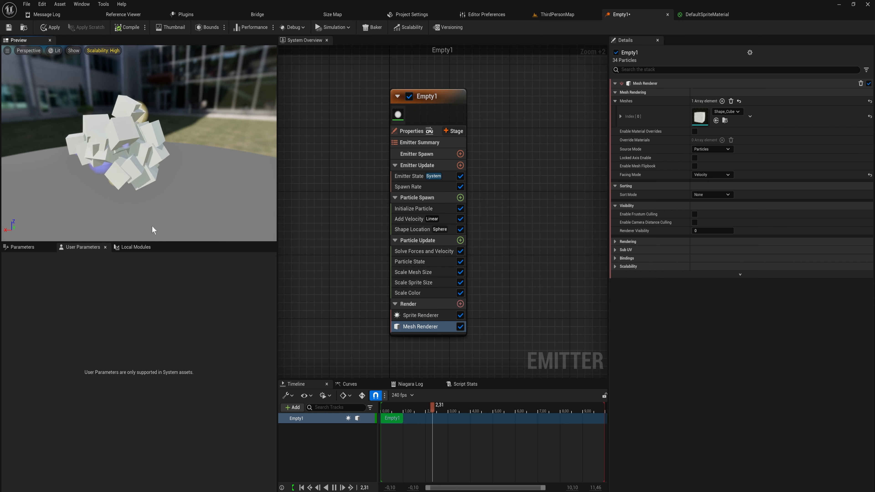